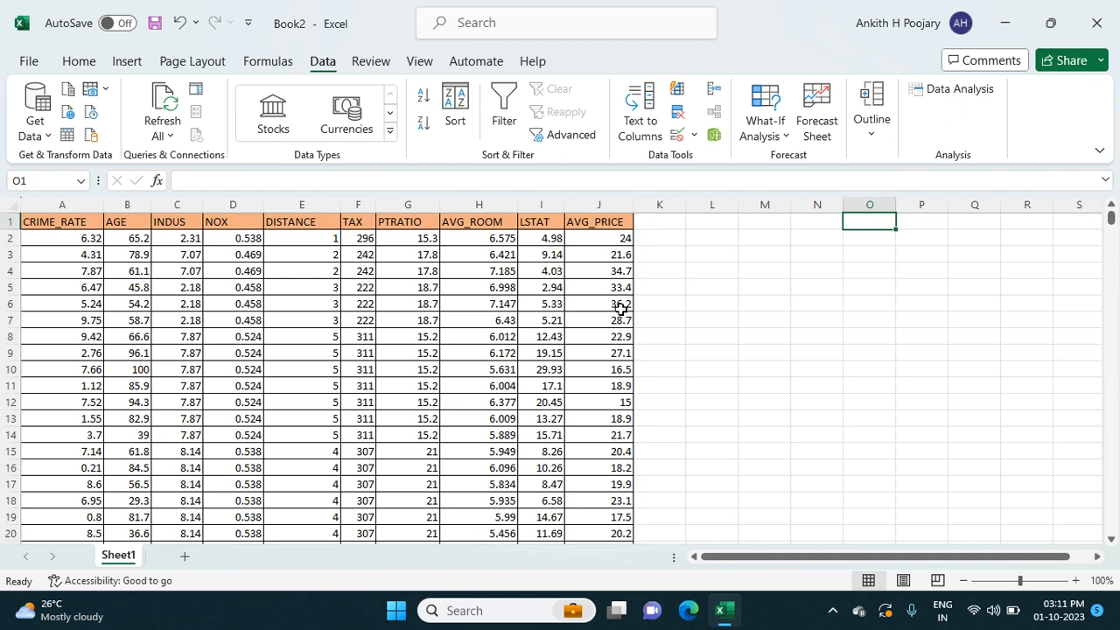
# Step: Select the AVG_PRICE column's data and open the Descriptive Statistics analysis tool
pyautogui.click(603, 223)
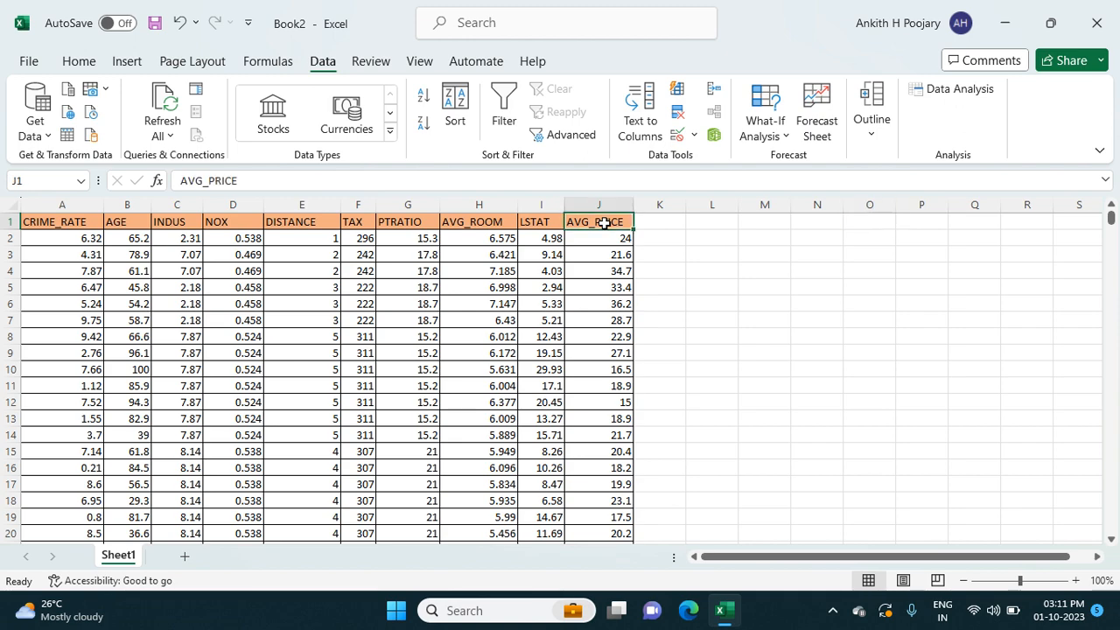
pyautogui.hotkey('ctrl', 'shift', 'Down')
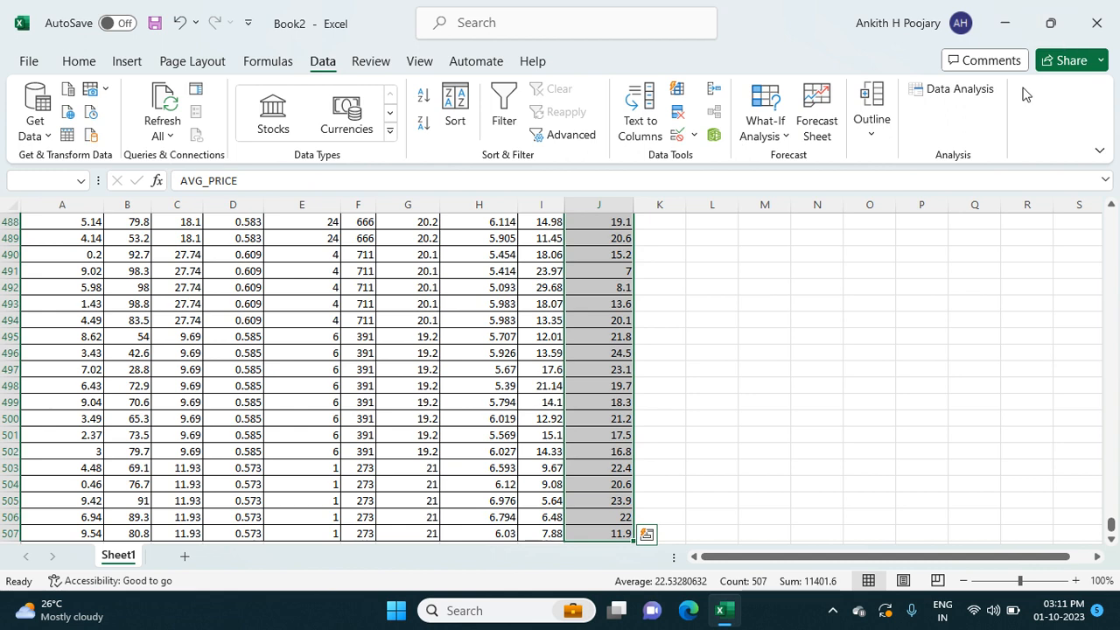
pyautogui.click(981, 90)
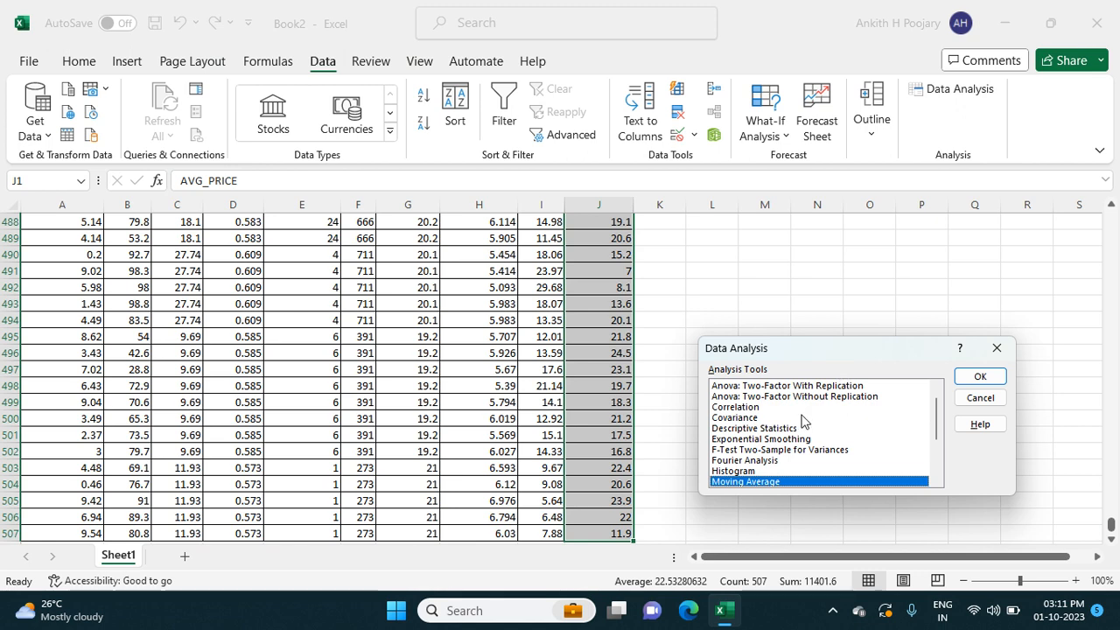
pyautogui.click(767, 428)
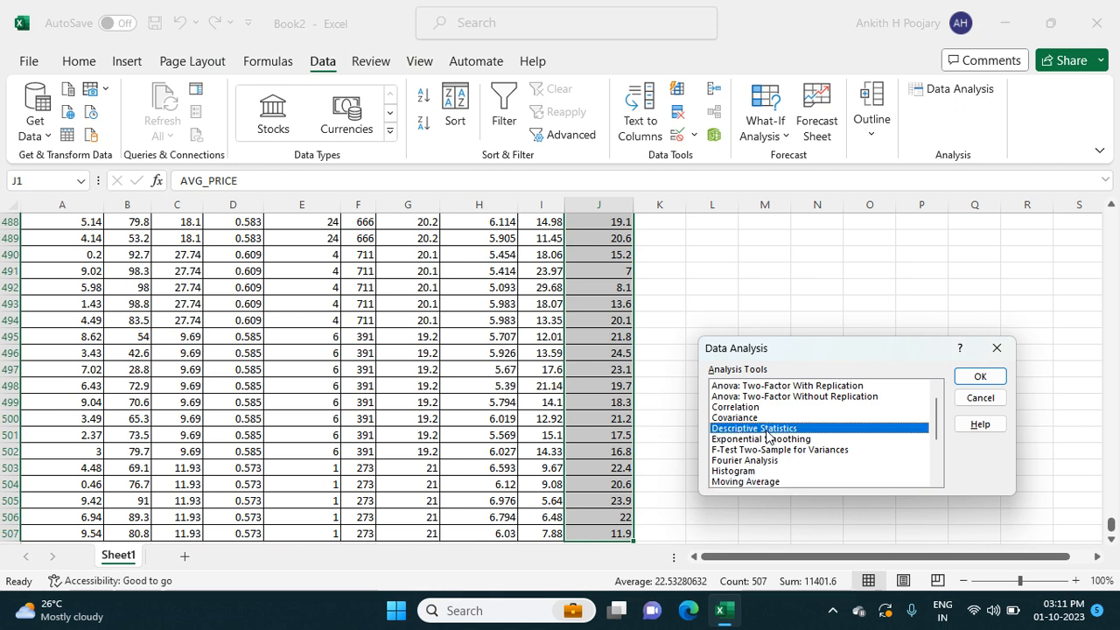
pyautogui.click(985, 376)
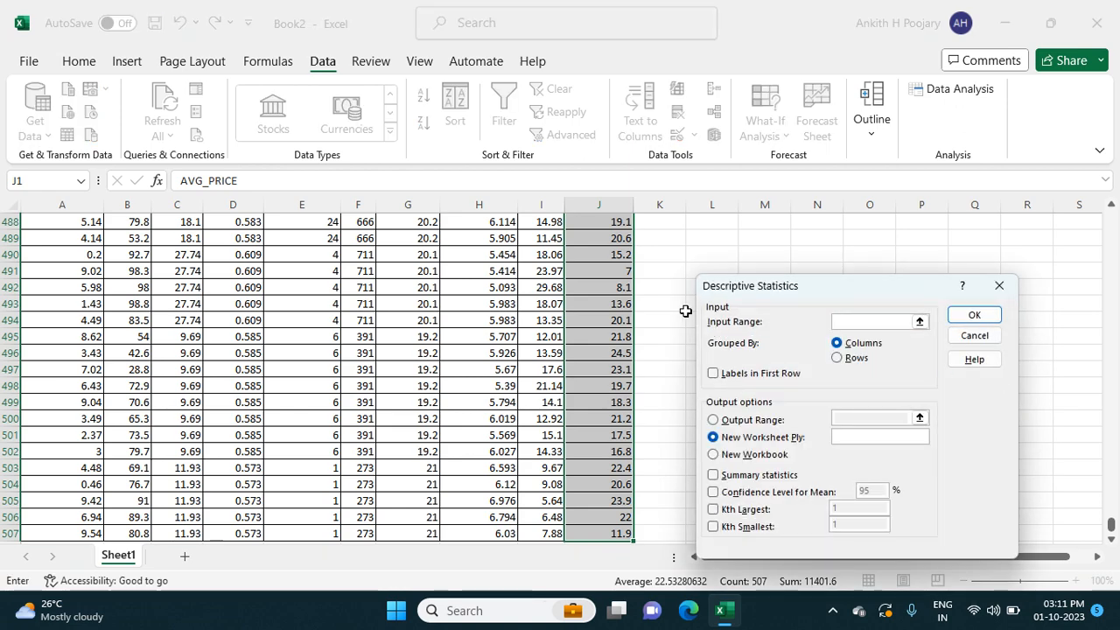
# Step: Run Descriptive Statistics on column J with labels in first row and summary statistics, output to a new worksheet
pyautogui.scroll(3, 654, 286)
pyautogui.scroll(7, 655, 286)
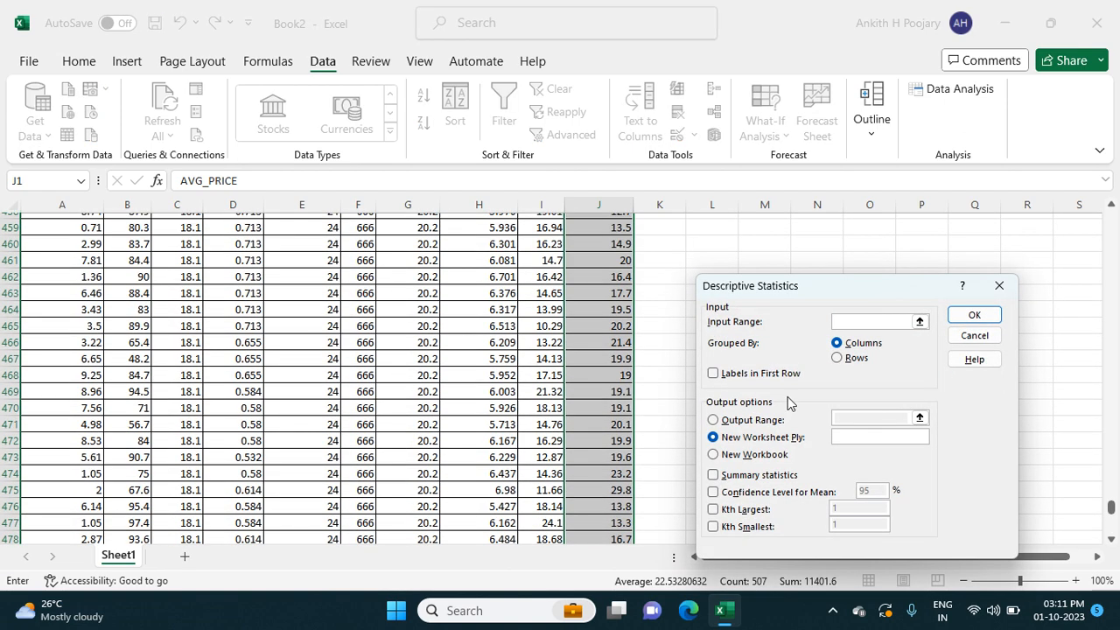
pyautogui.moveTo(1111, 507); pyautogui.dragTo(1111, 215)
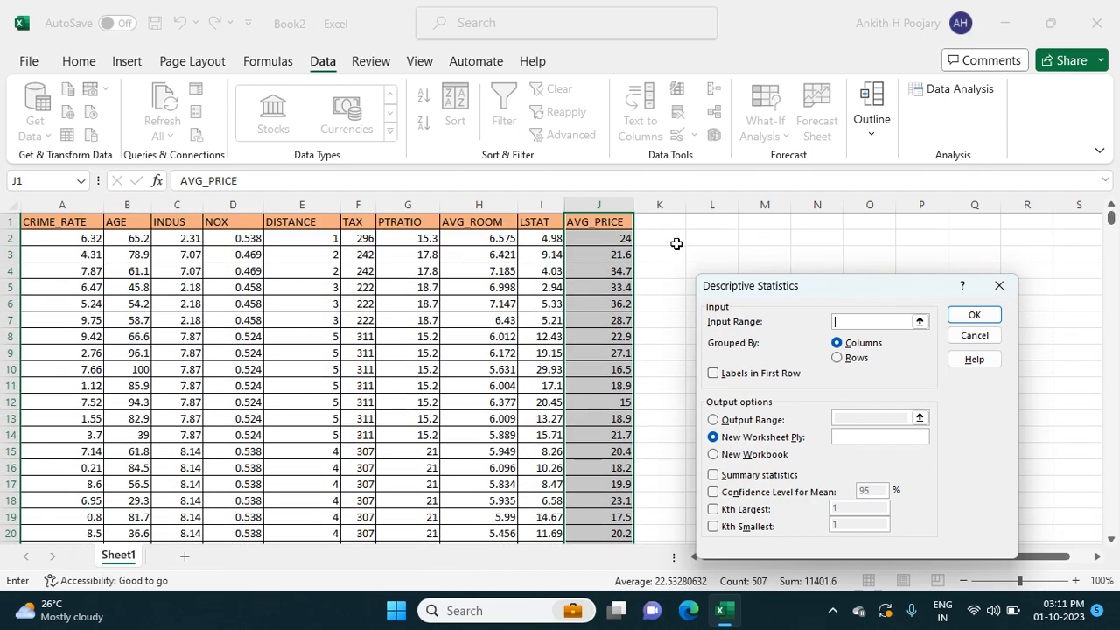
pyautogui.click(589, 204)
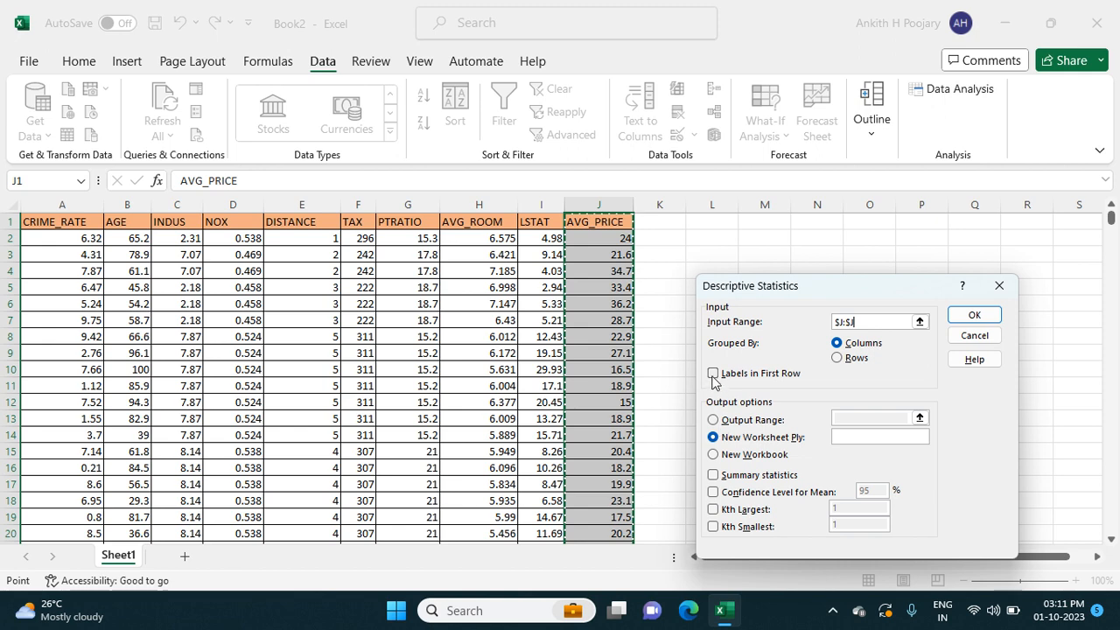
pyautogui.click(713, 373)
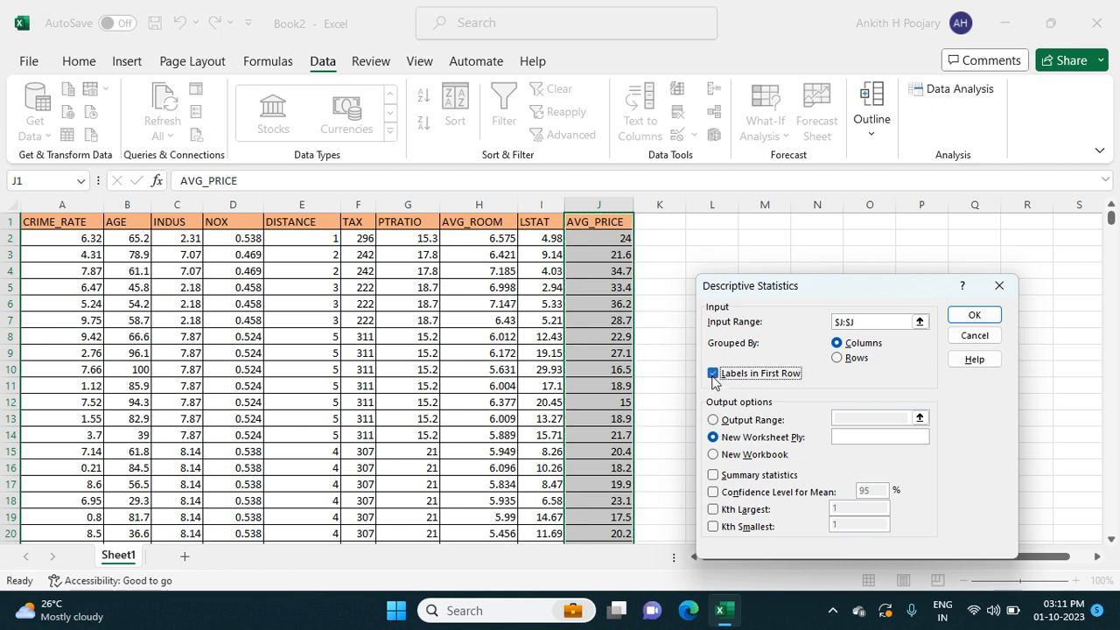
pyautogui.click(713, 476)
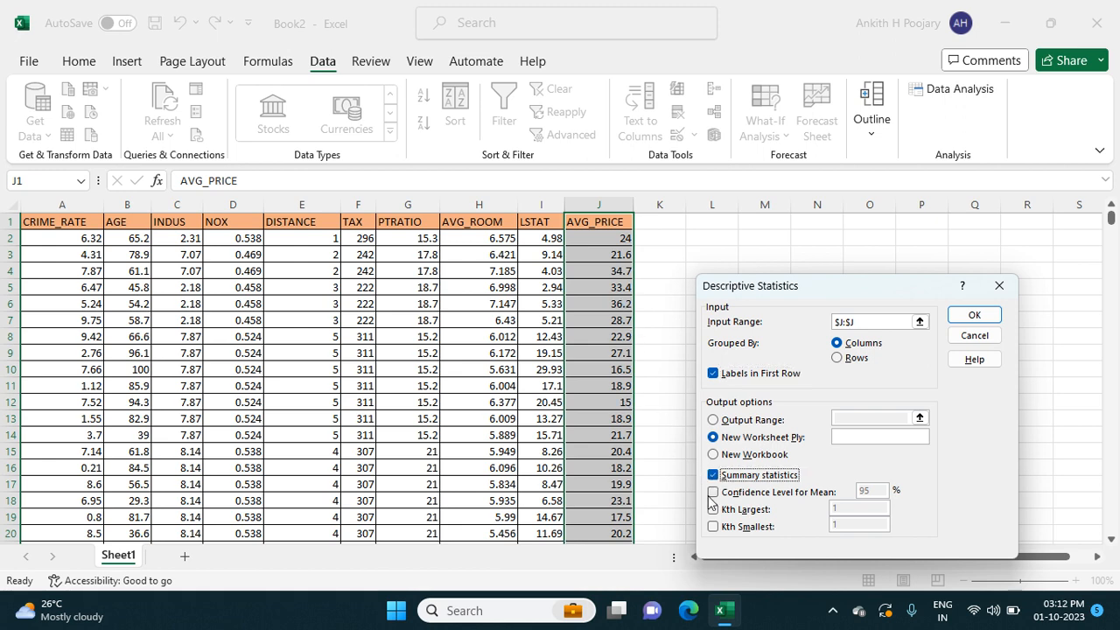
pyautogui.click(973, 315)
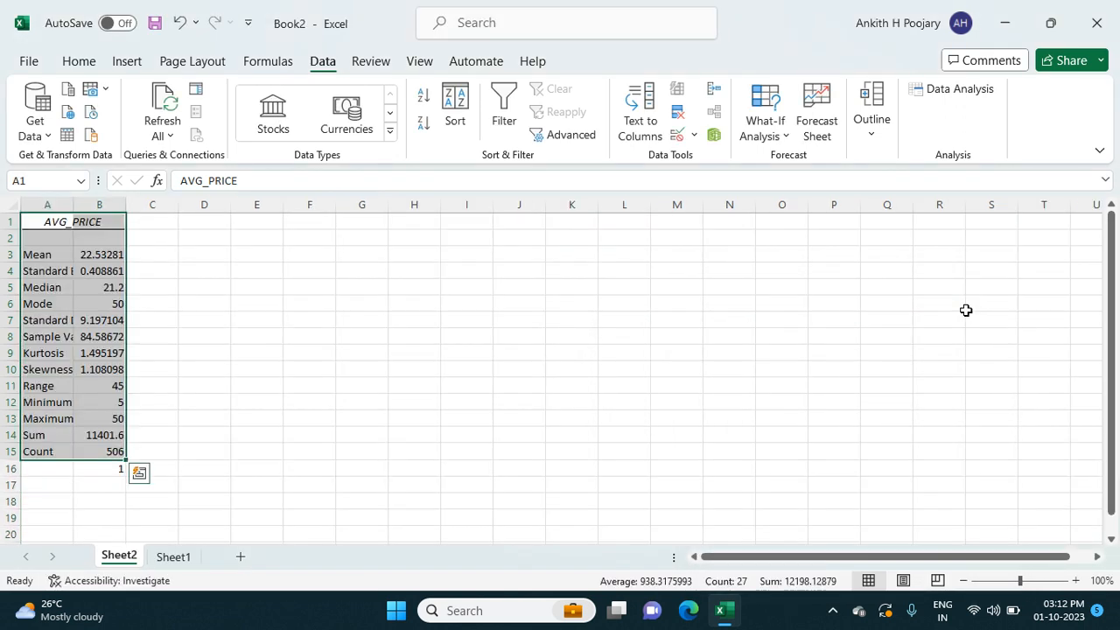
# Step: Widen column A so the statistic names are fully readable
pyautogui.click(158, 318)
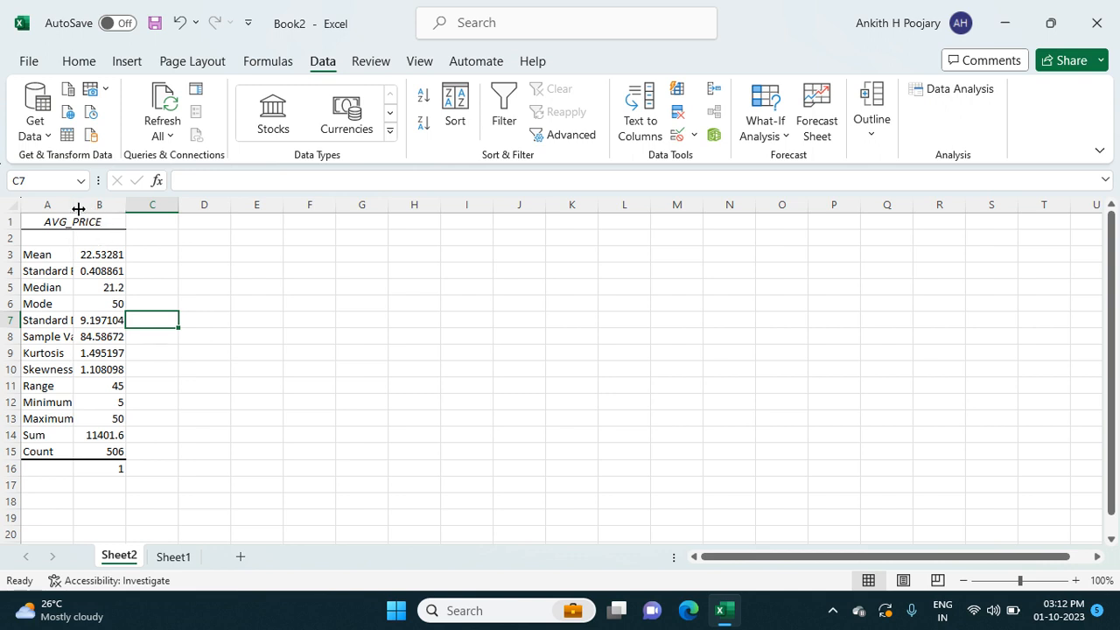
pyautogui.moveTo(78, 208); pyautogui.dragTo(104, 202)
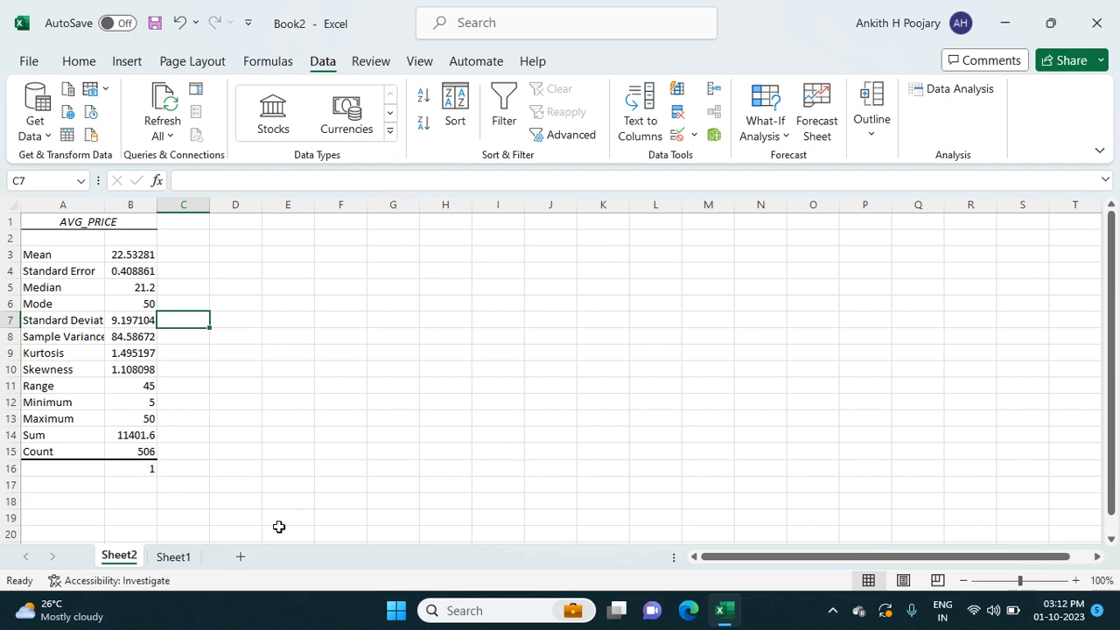
# Step: Return to the data sheet and open the Descriptive Statistics tool again
pyautogui.click(174, 557)
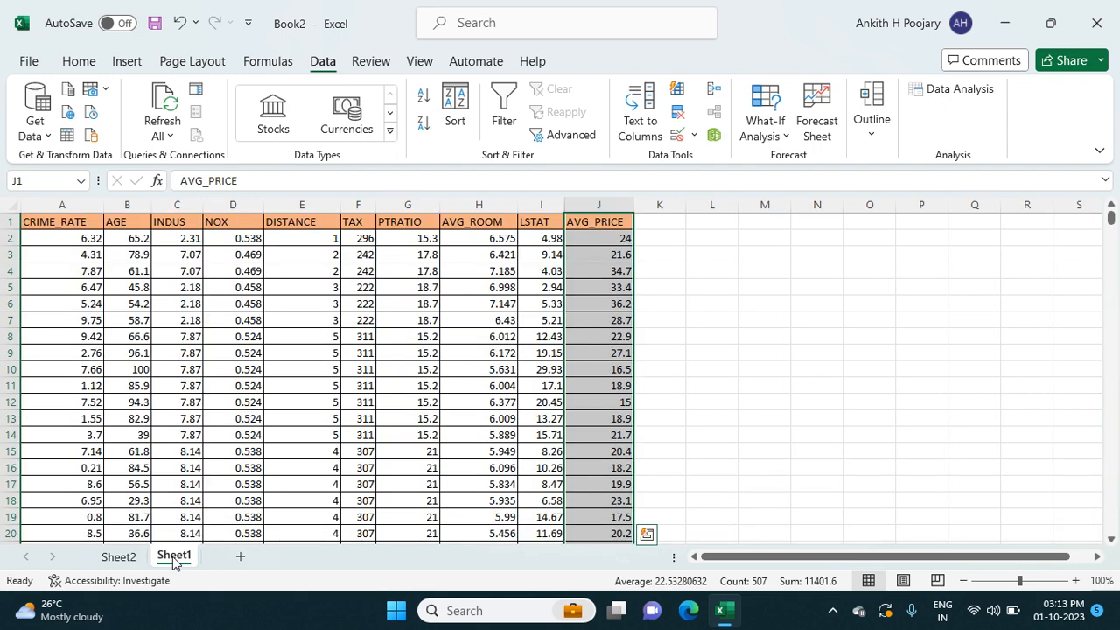
pyautogui.click(717, 373)
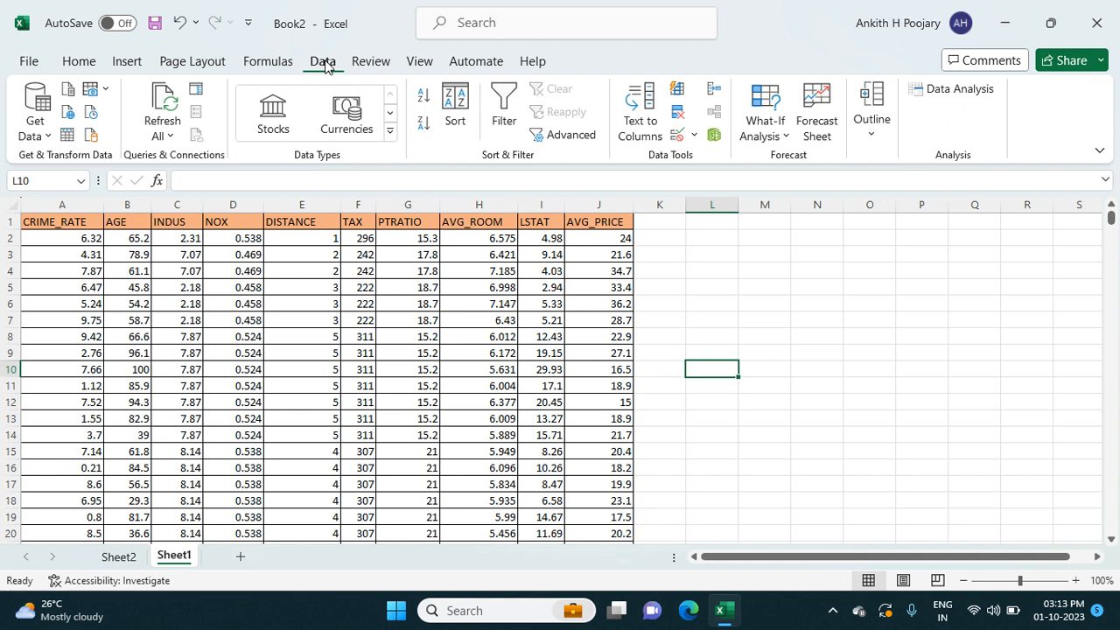
pyautogui.click(943, 91)
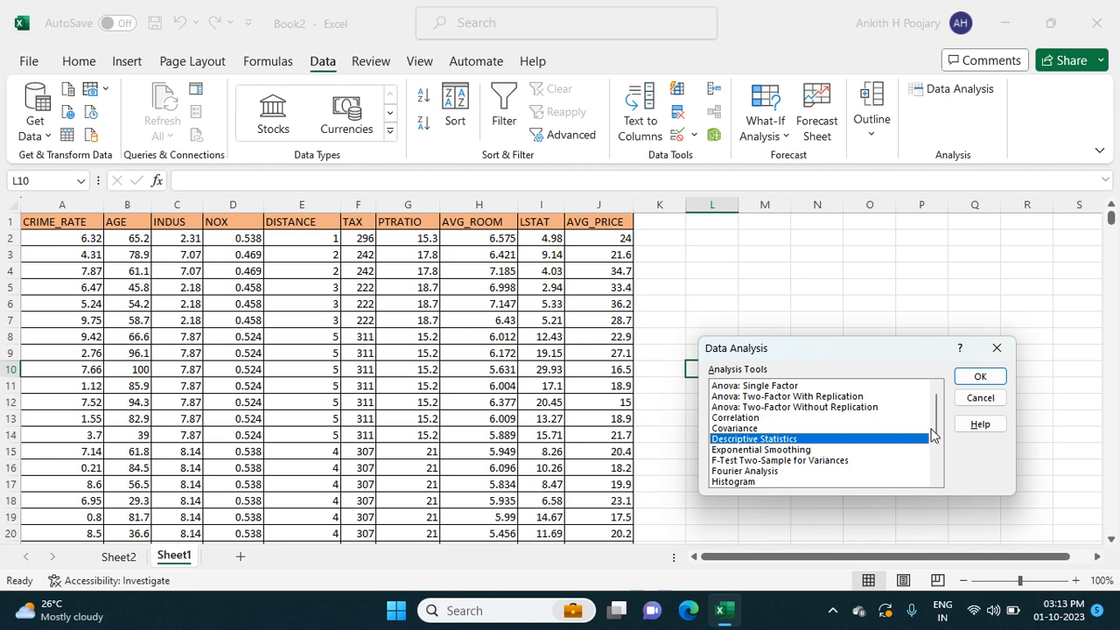
pyautogui.click(980, 376)
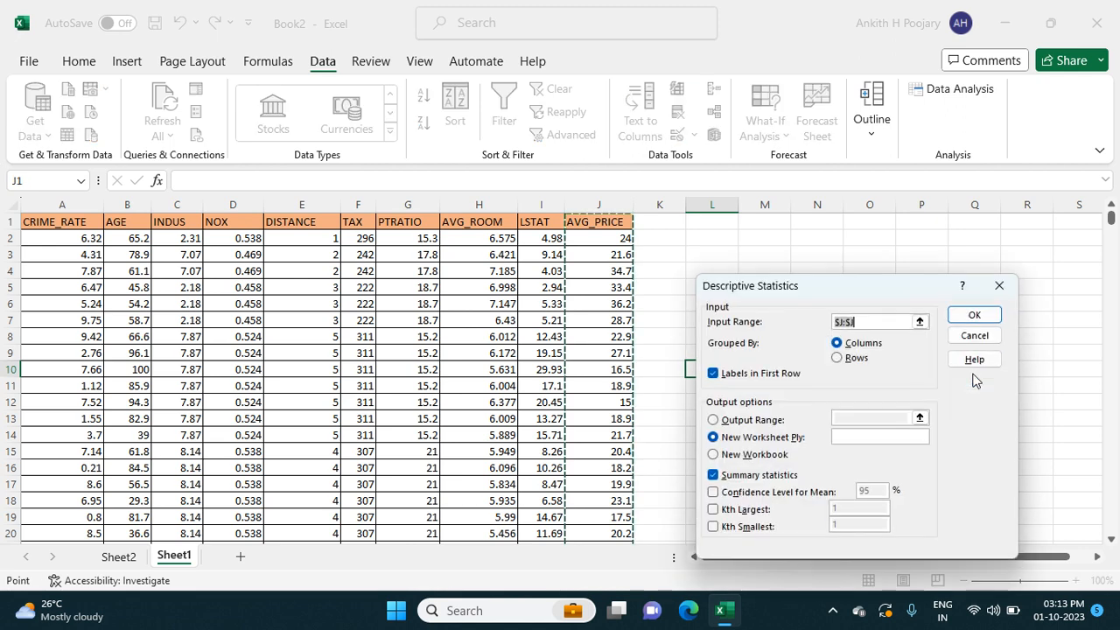
# Step: Replace the input range with all columns A1:J507 and run Descriptive Statistics on every variable
pyautogui.press('BackSpace')
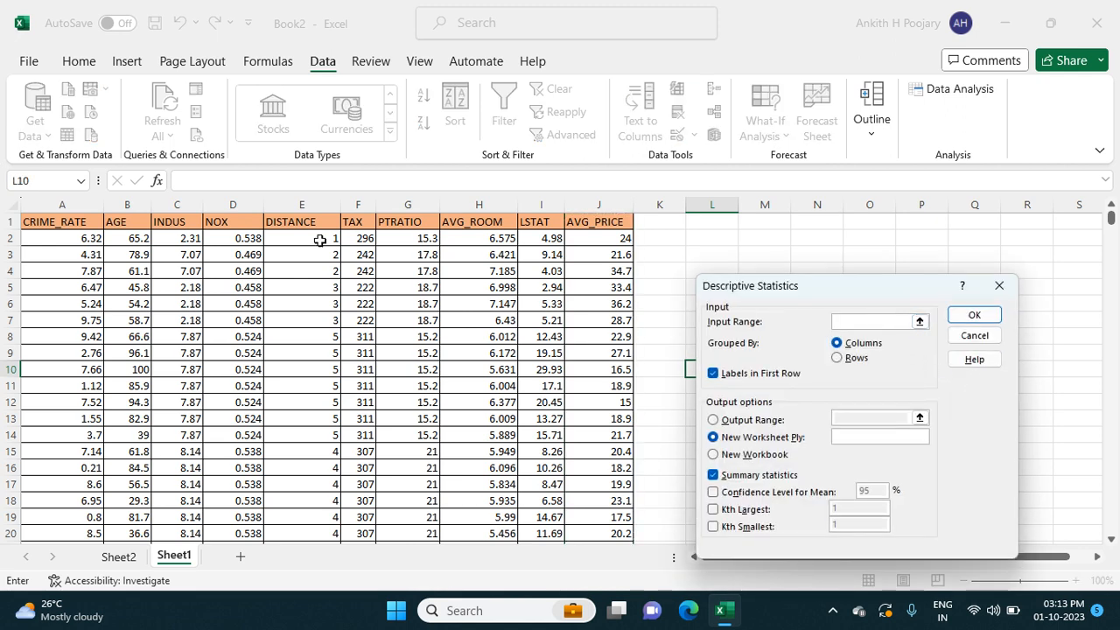
pyautogui.click(70, 226)
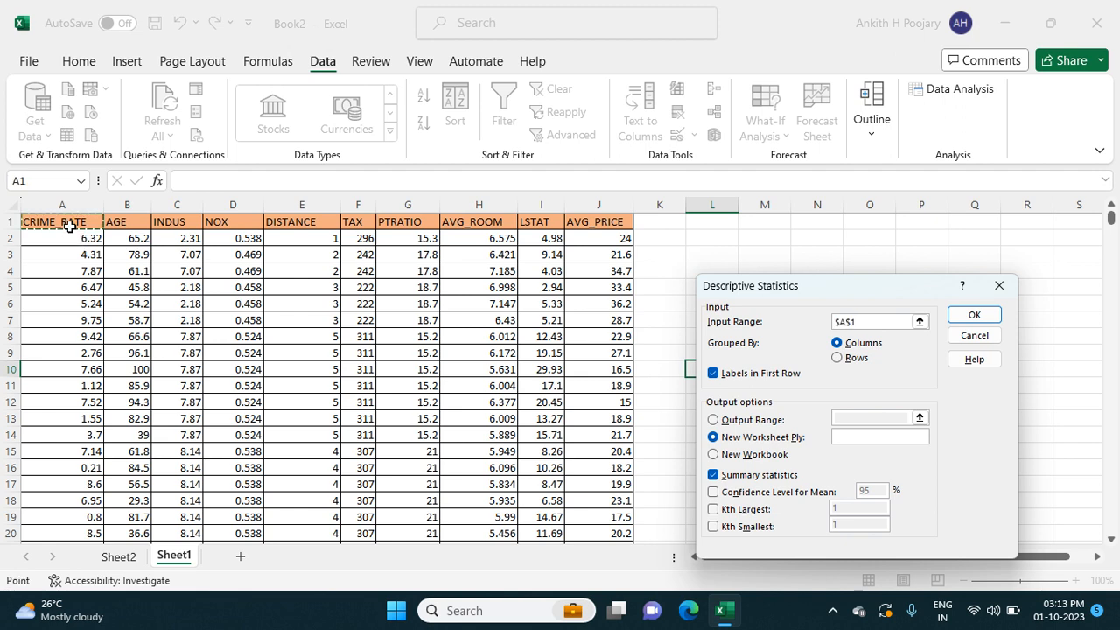
pyautogui.hotkey('shift', 'Right')
pyautogui.hotkey('shift', 'Right')
pyautogui.hotkey('shift', 'Right')
pyautogui.hotkey('shift', 'Right')
pyautogui.hotkey('shift', 'Right')
pyautogui.hotkey('shift', 'Right')
pyautogui.hotkey('shift', 'Right')
pyautogui.hotkey('shift', 'Right')
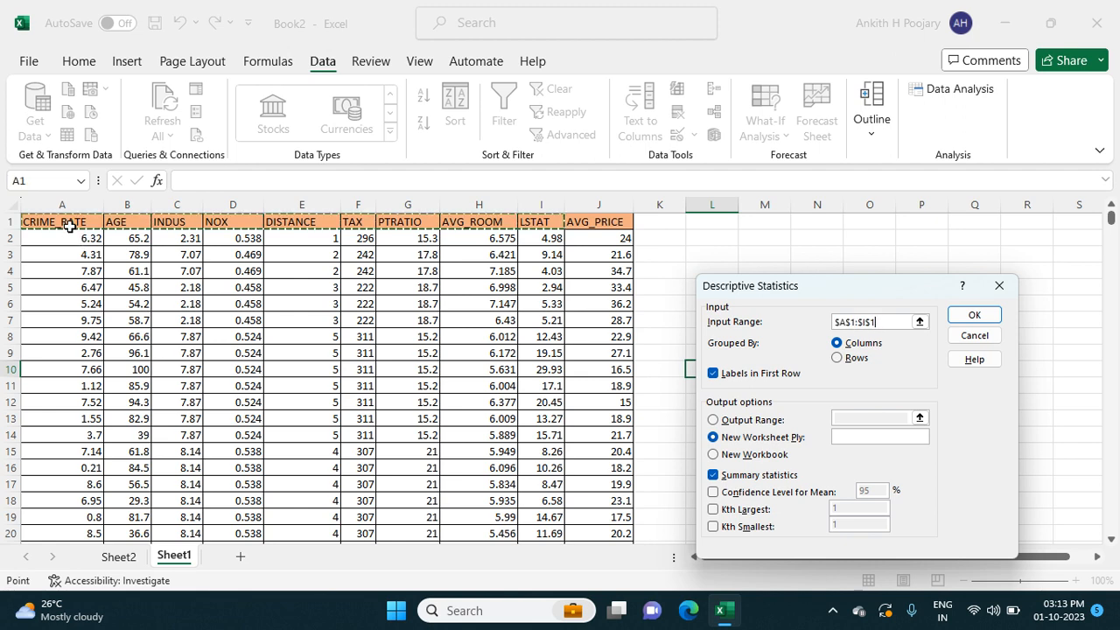
pyautogui.hotkey('shift', 'Right')
pyautogui.hotkey('ctrl', 'shift', 'Down')
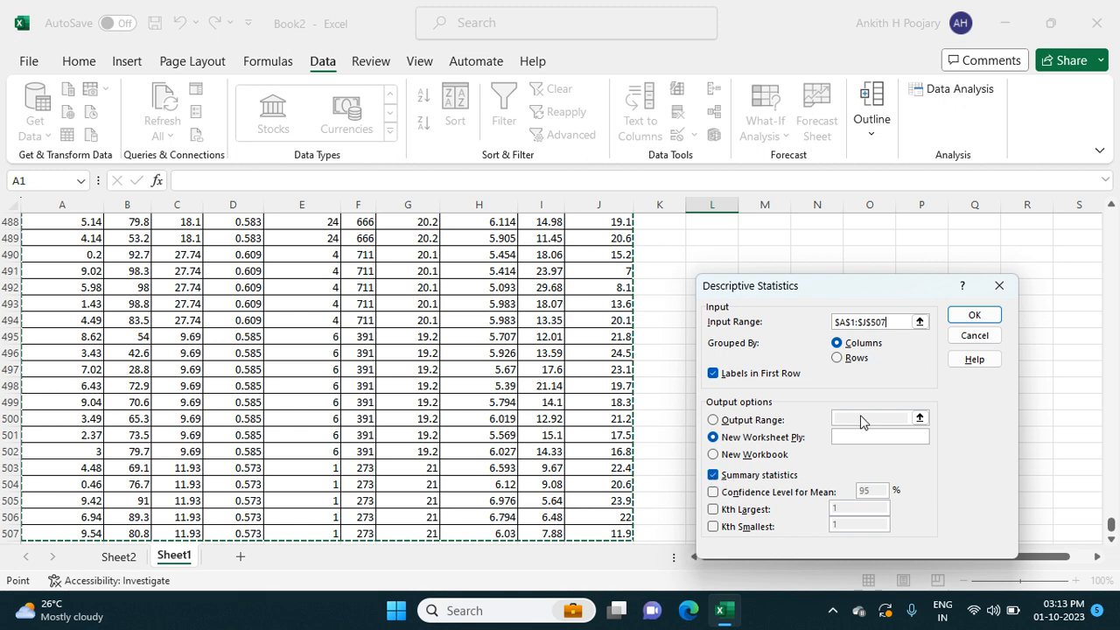
pyautogui.click(973, 315)
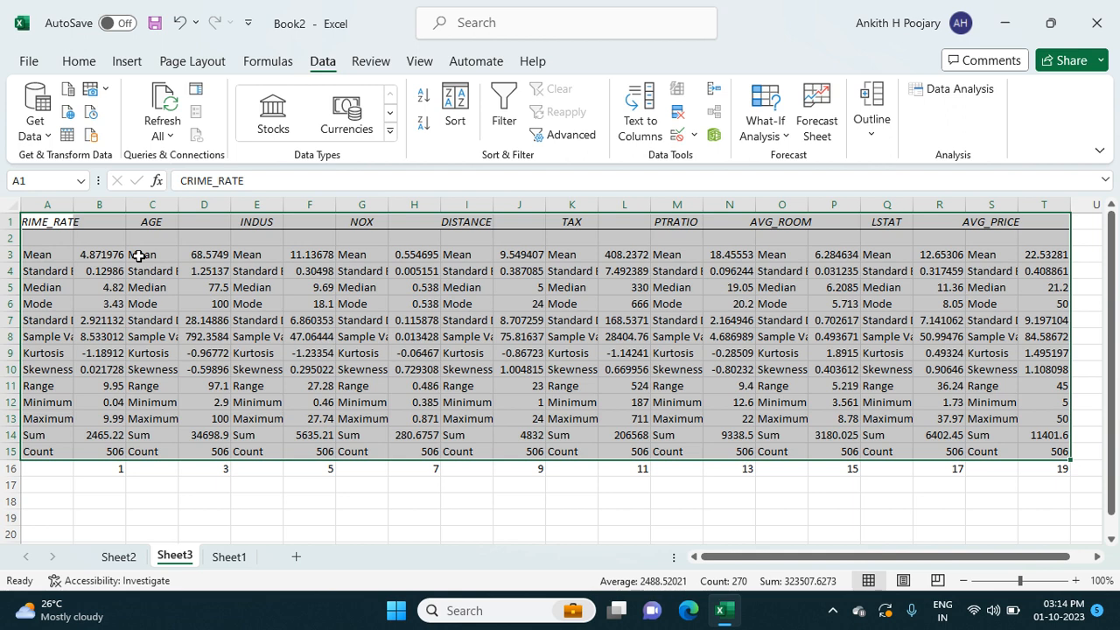
# Step: Shift the header row of variable names one column right so each sits above its values
pyautogui.click(166, 495)
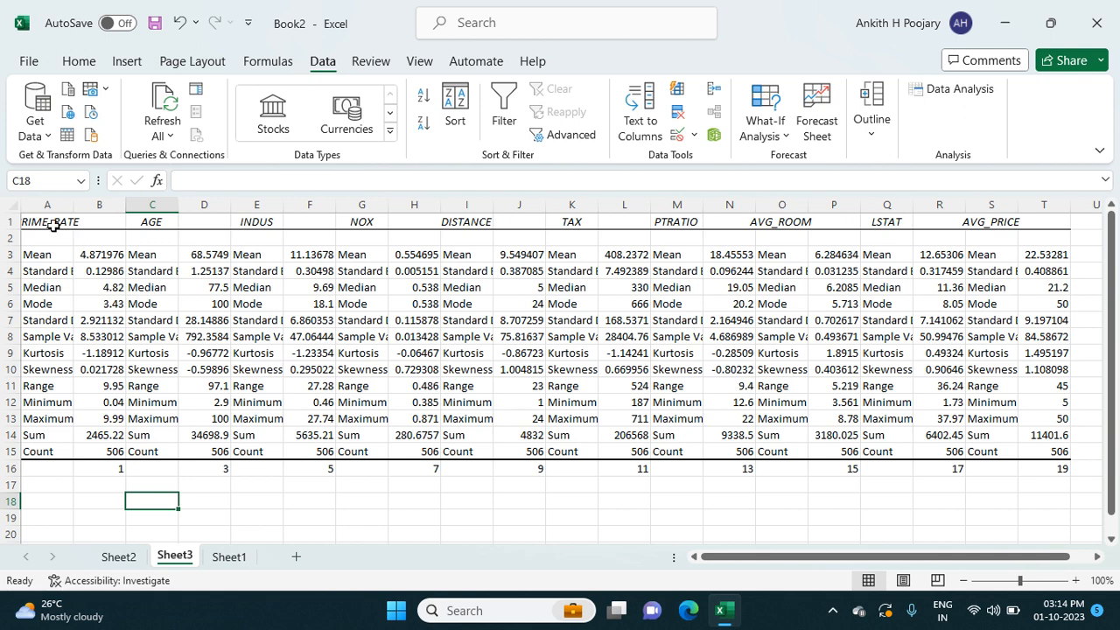
pyautogui.moveTo(44, 225); pyautogui.dragTo(1006, 226)
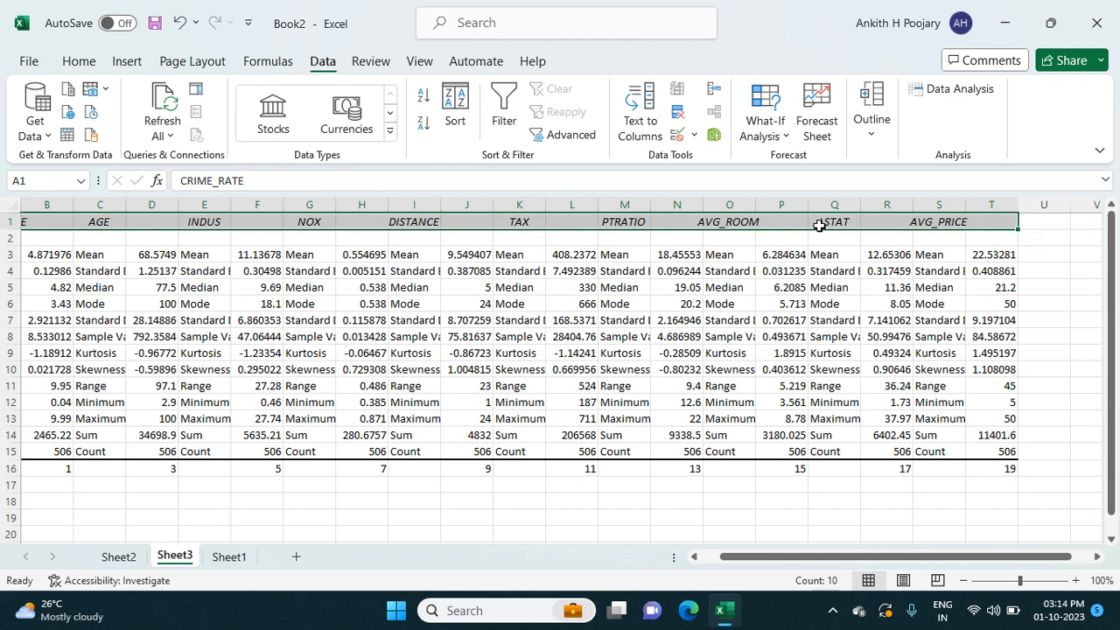
pyautogui.moveTo(820, 226); pyautogui.dragTo(862, 222)
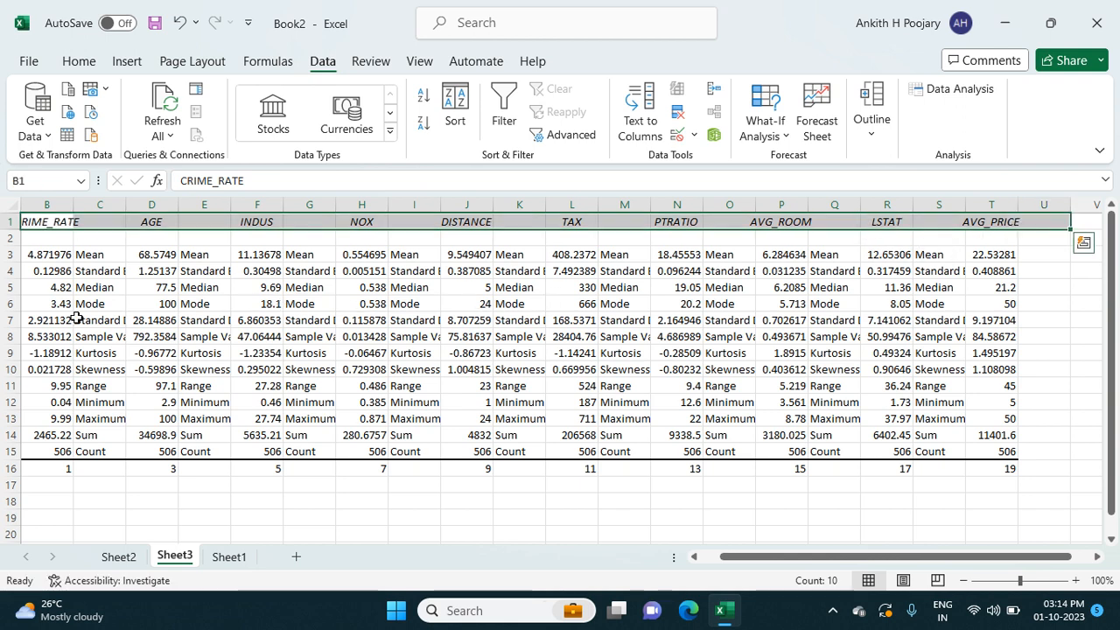
pyautogui.hscroll(-1, 77, 319)
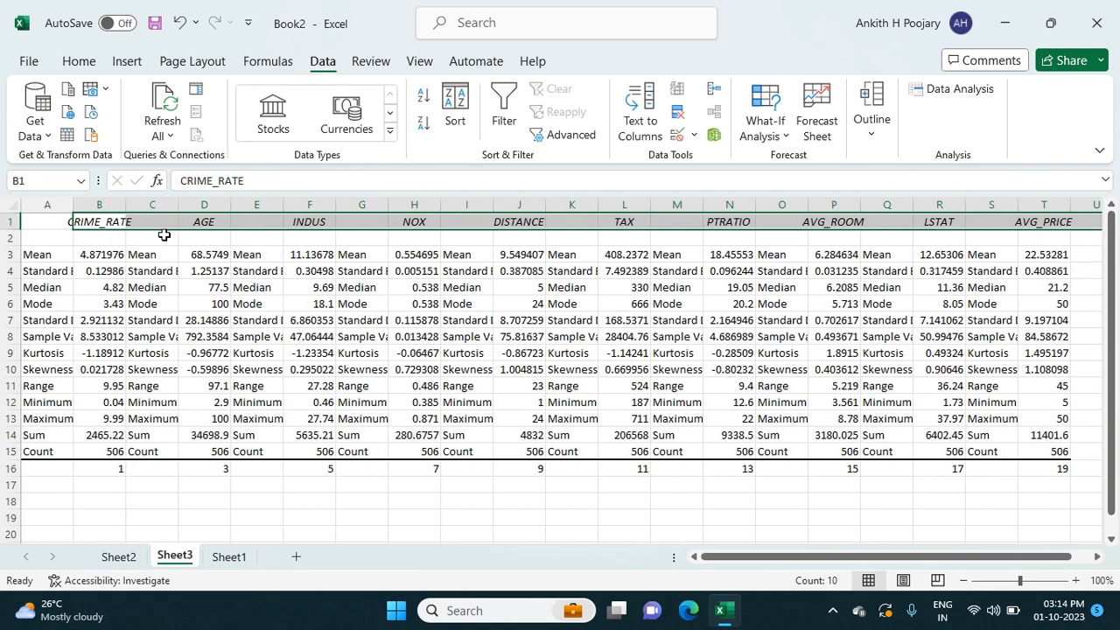
# Step: Try to delete all the repeated statistic-name columns between the variables at once
pyautogui.click(160, 271)
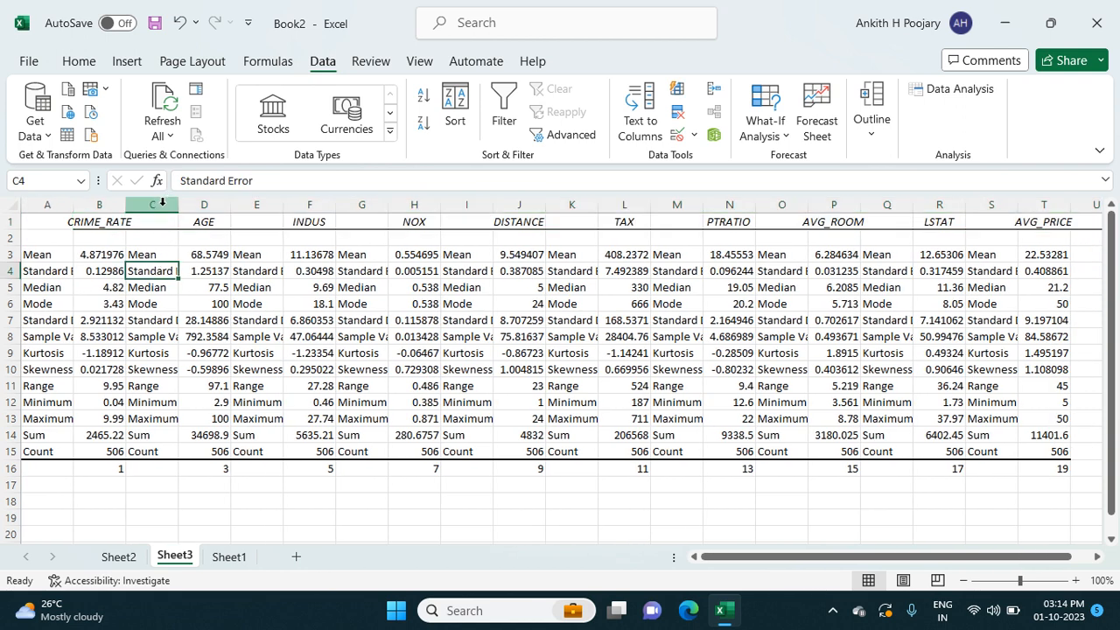
pyautogui.click(161, 202)
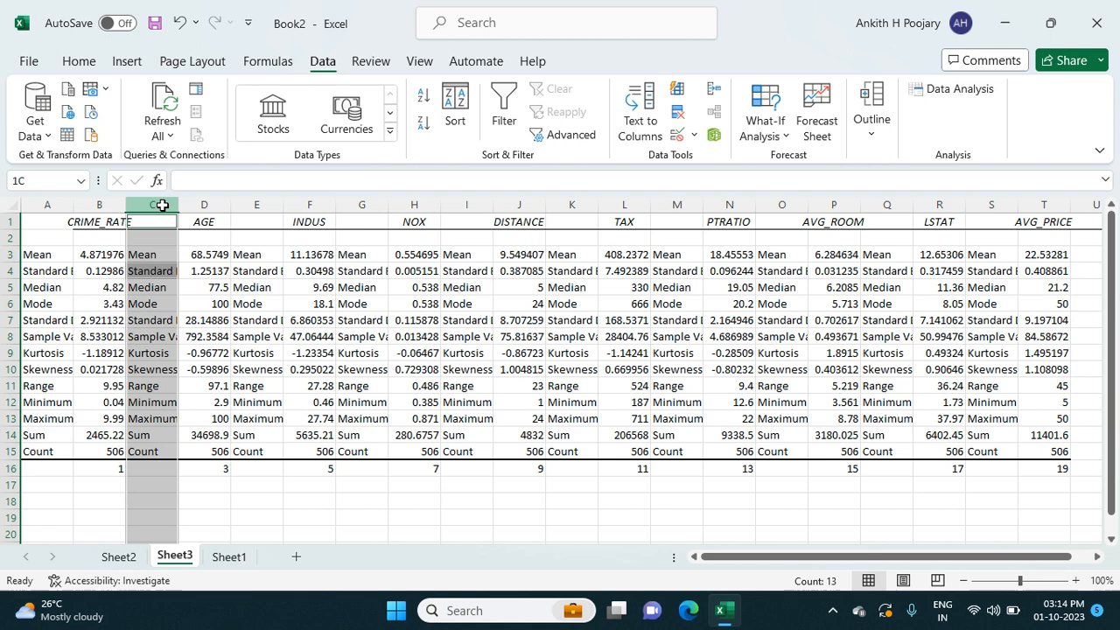
pyautogui.keyDown('ctrl'); pyautogui.click(273, 202); pyautogui.keyUp('ctrl')
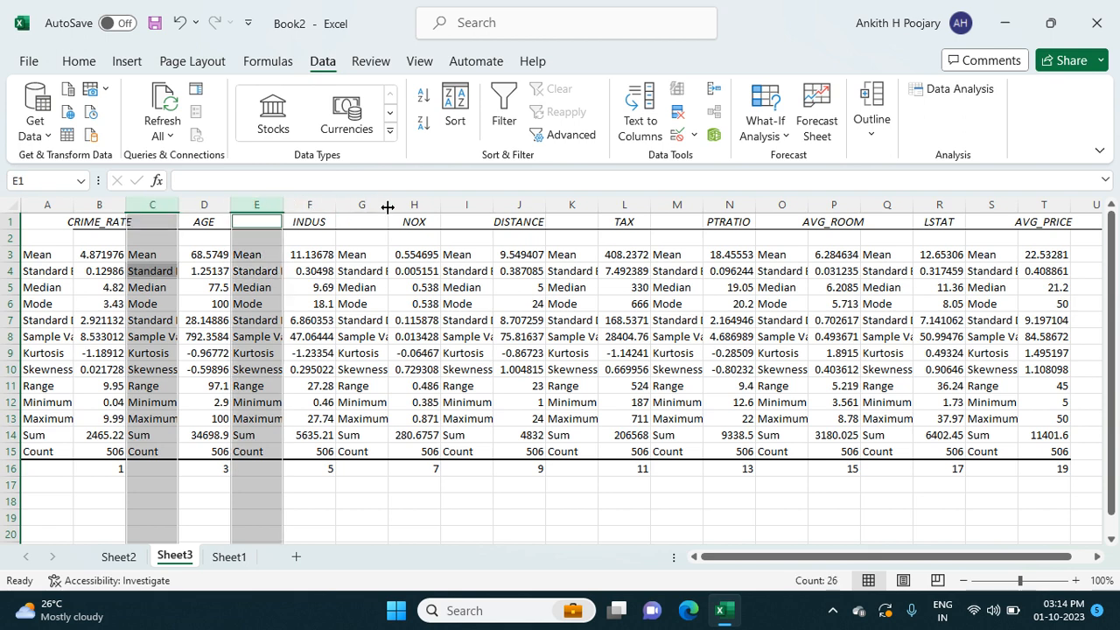
pyautogui.keyDown('ctrl'); pyautogui.click(361, 203); pyautogui.keyUp('ctrl')
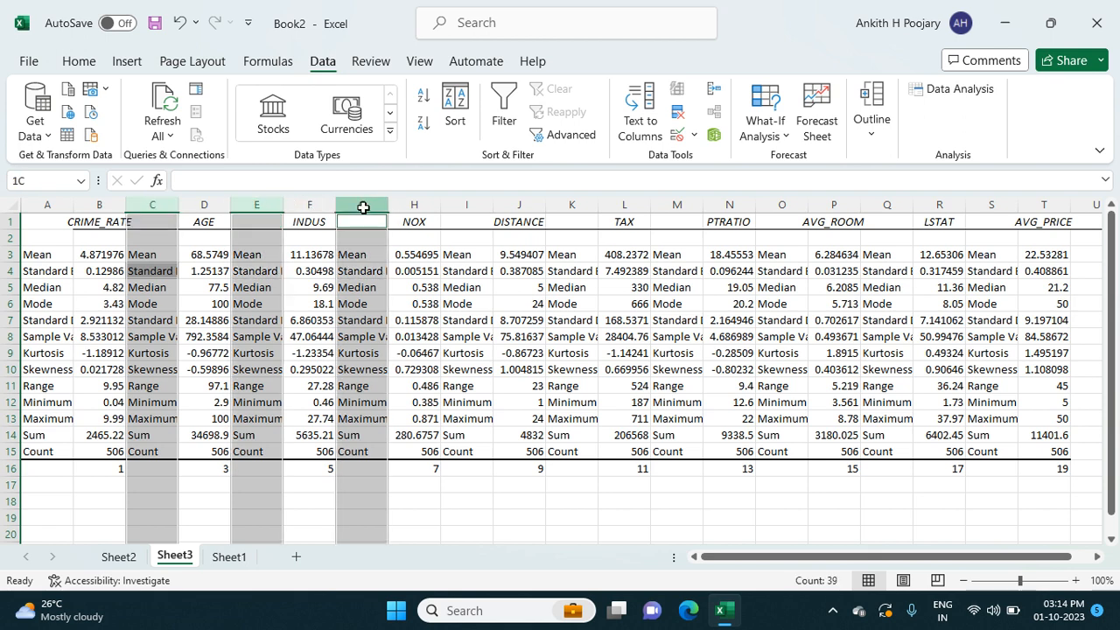
pyautogui.keyDown('ctrl'); pyautogui.click(468, 202); pyautogui.keyUp('ctrl')
pyautogui.keyDown('ctrl'); pyautogui.click(573, 203); pyautogui.keyUp('ctrl')
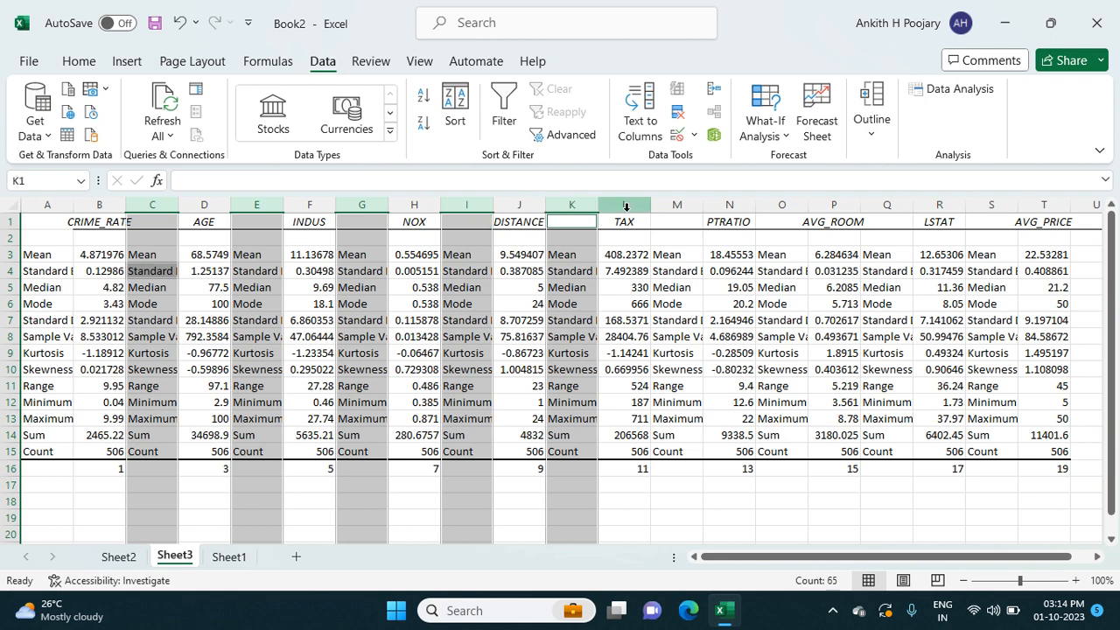
pyautogui.keyDown('ctrl'); pyautogui.click(676, 203); pyautogui.keyUp('ctrl')
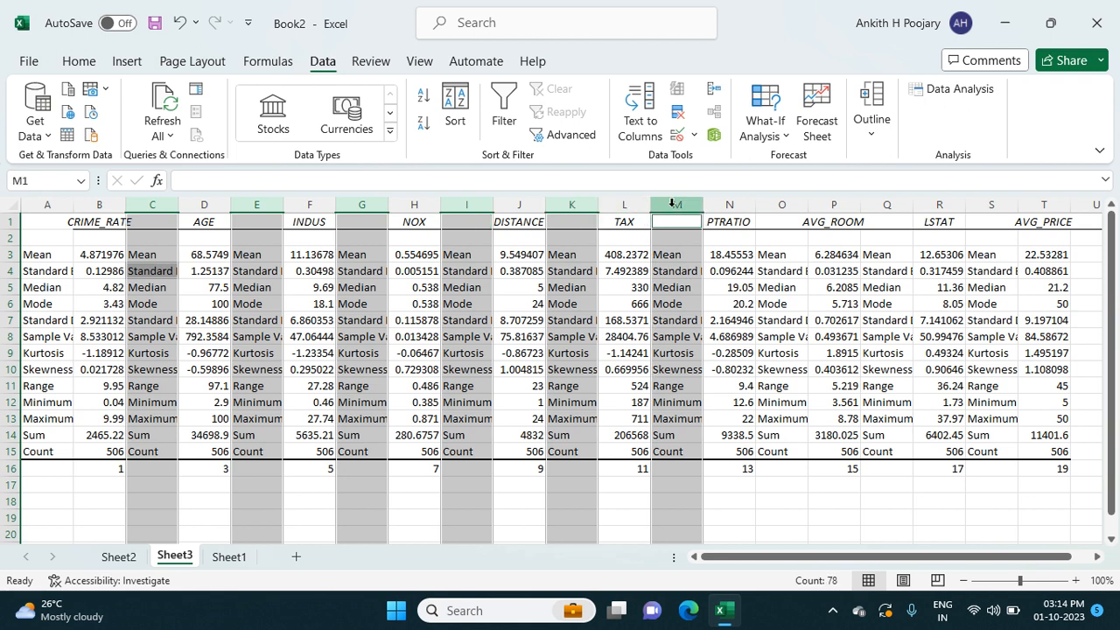
pyautogui.keyDown('ctrl'); pyautogui.click(775, 203); pyautogui.keyUp('ctrl')
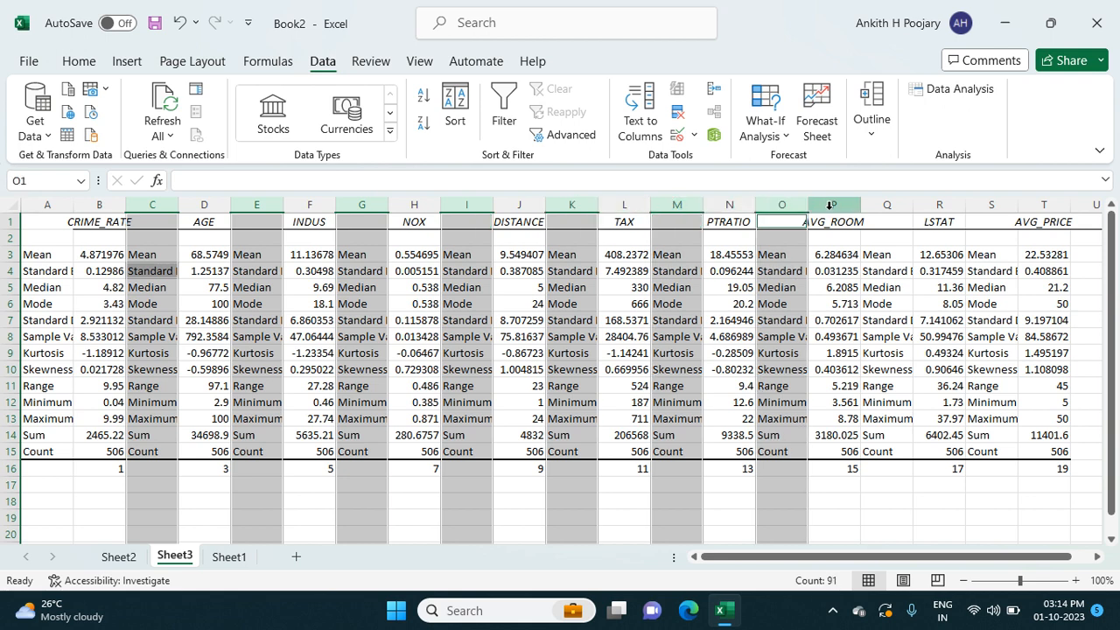
pyautogui.keyDown('ctrl'); pyautogui.click(879, 204); pyautogui.keyUp('ctrl')
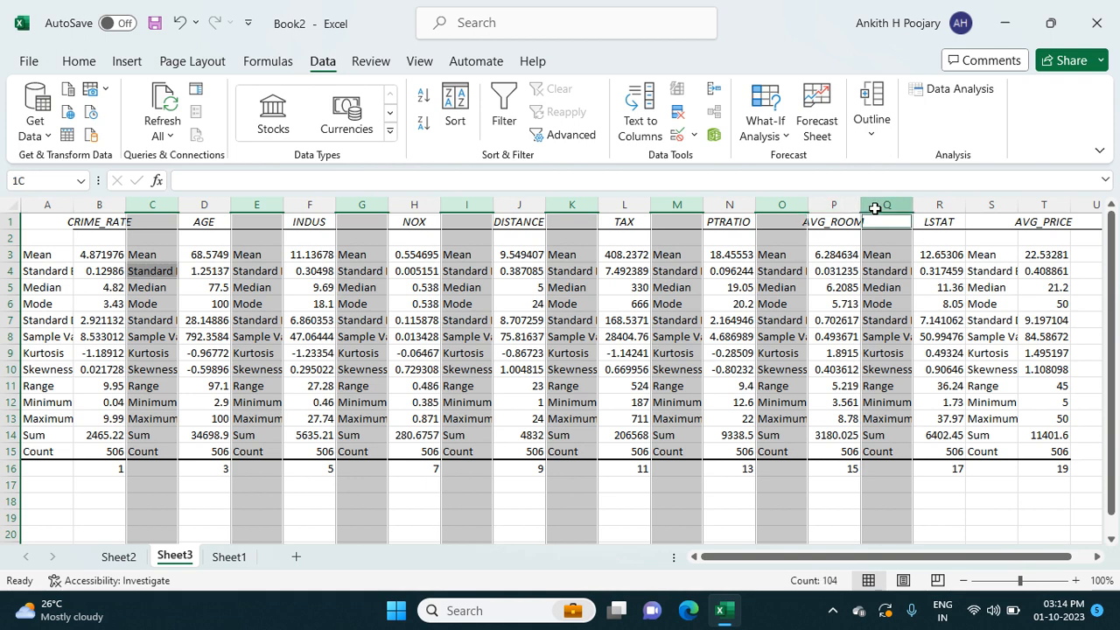
pyautogui.keyDown('ctrl'); pyautogui.click(991, 204); pyautogui.keyUp('ctrl')
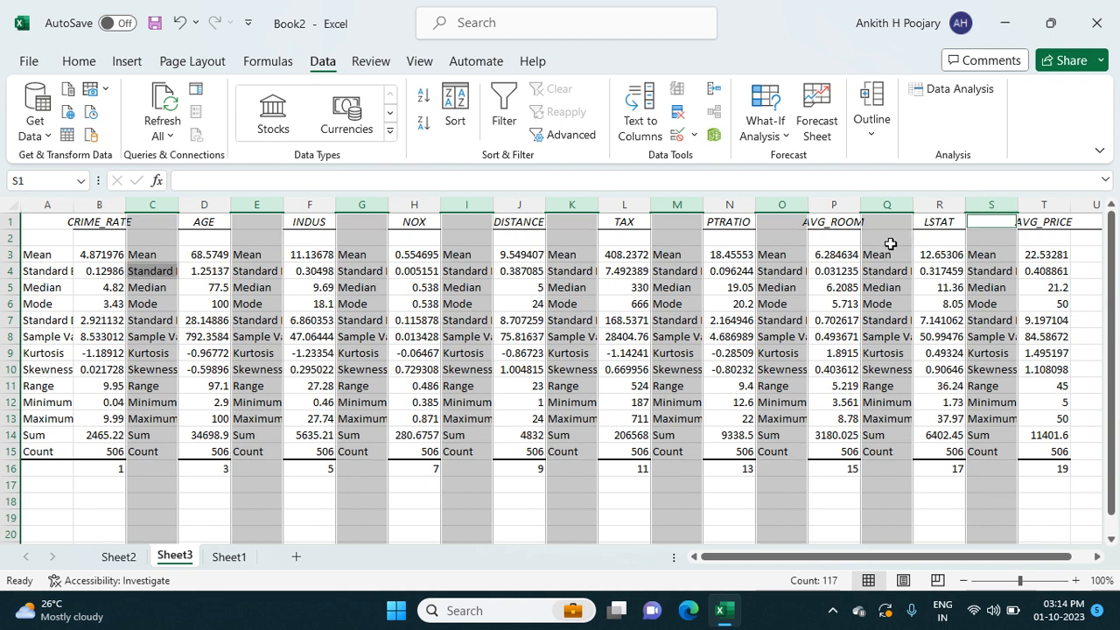
pyautogui.rightClick(676, 209)
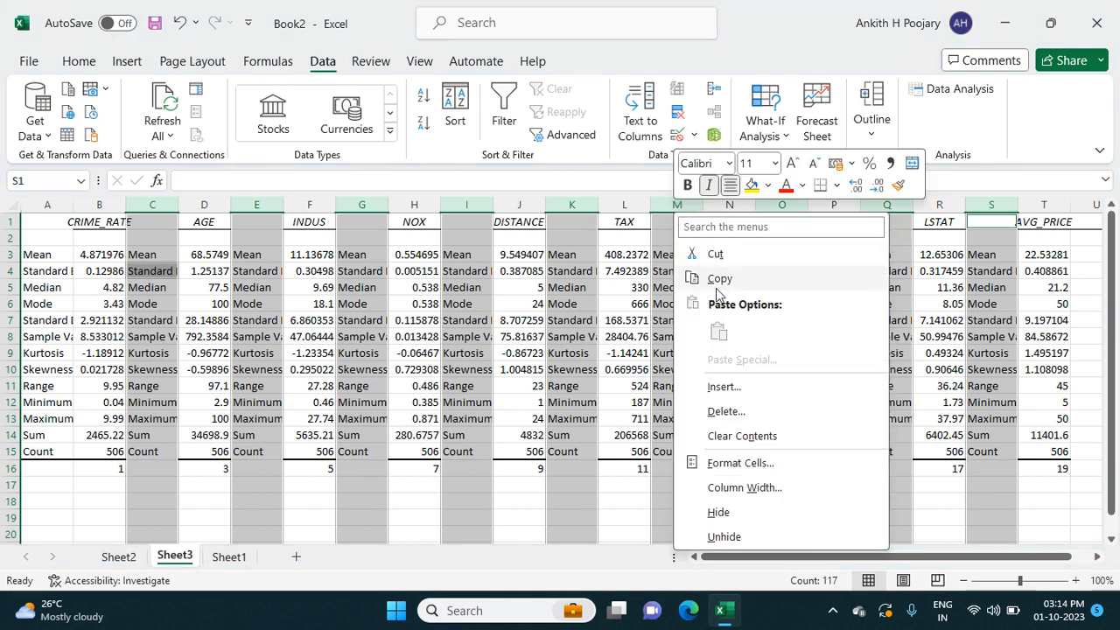
pyautogui.click(724, 411)
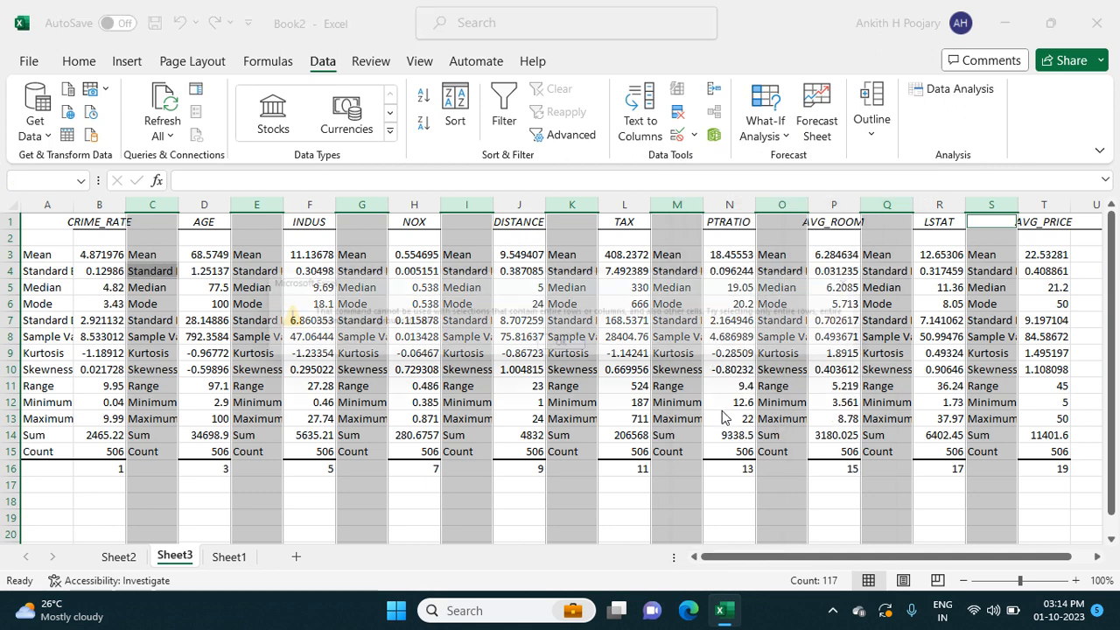
pyautogui.click(572, 349)
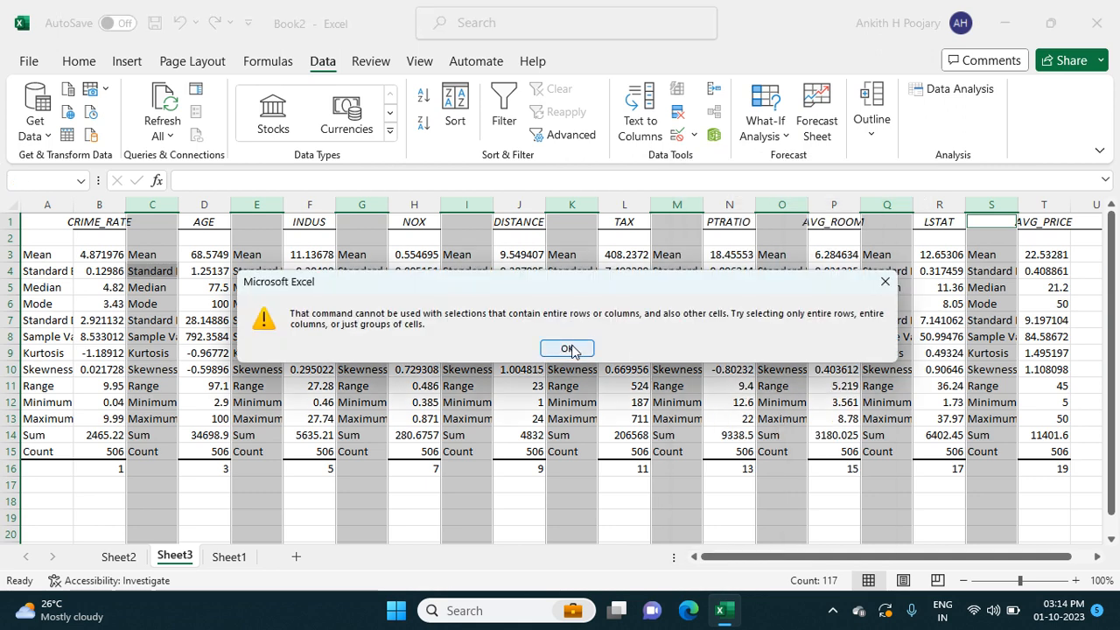
pyautogui.click(300, 486)
pyautogui.moveTo(301, 488); pyautogui.dragTo(110, 235)
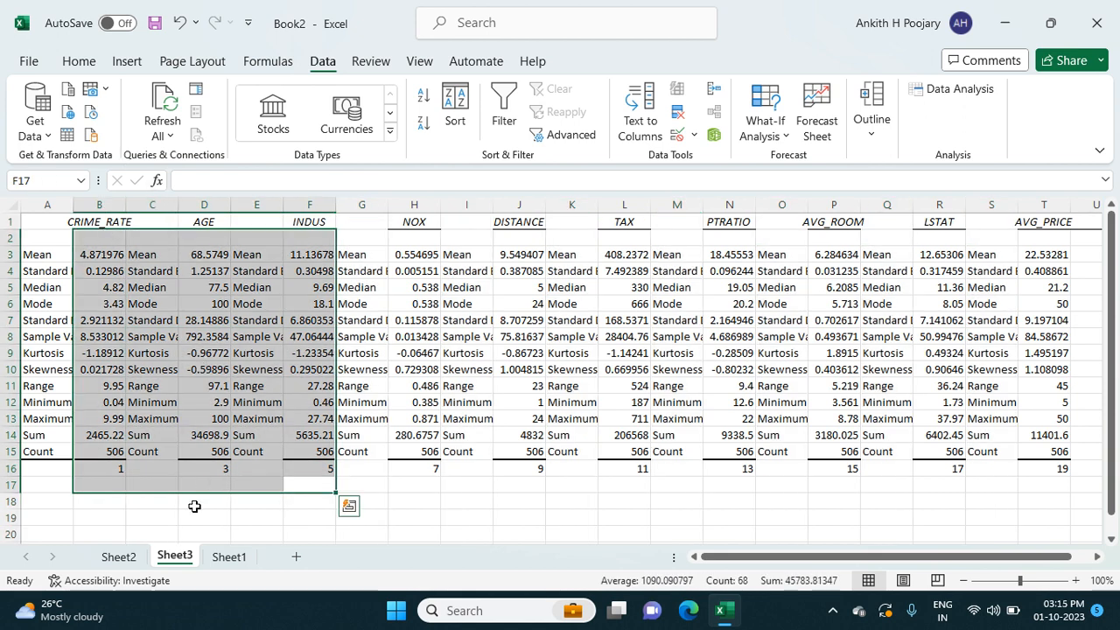
pyautogui.click(194, 506)
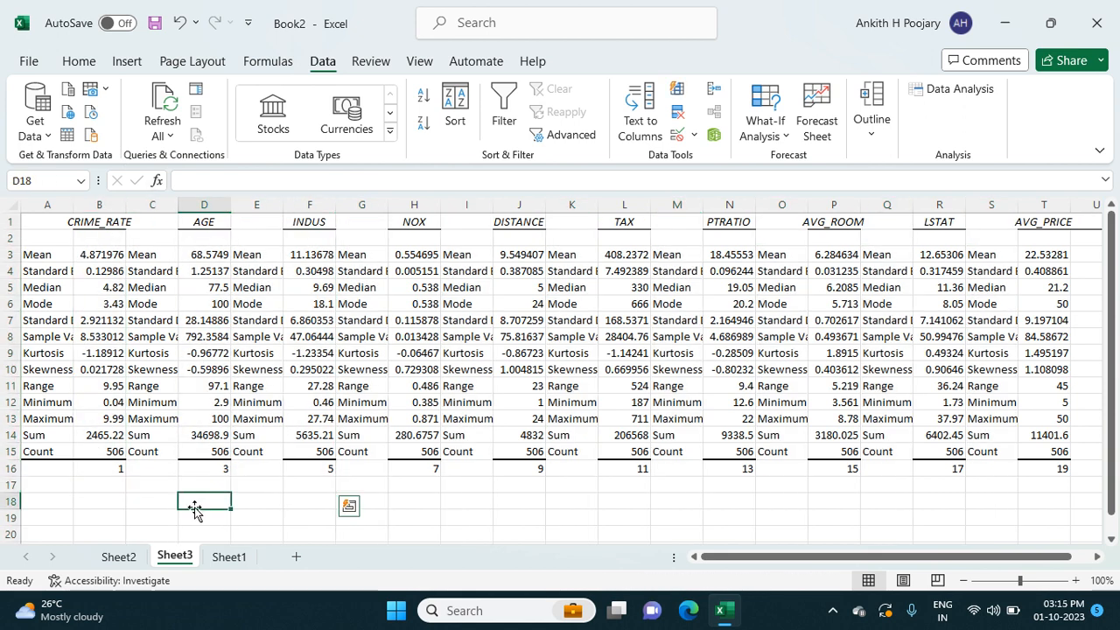
# Step: Delete the repeated statistic-name columns following CRIME_RATE, AGE, INDUS and NOX one by one
pyautogui.rightClick(157, 198)
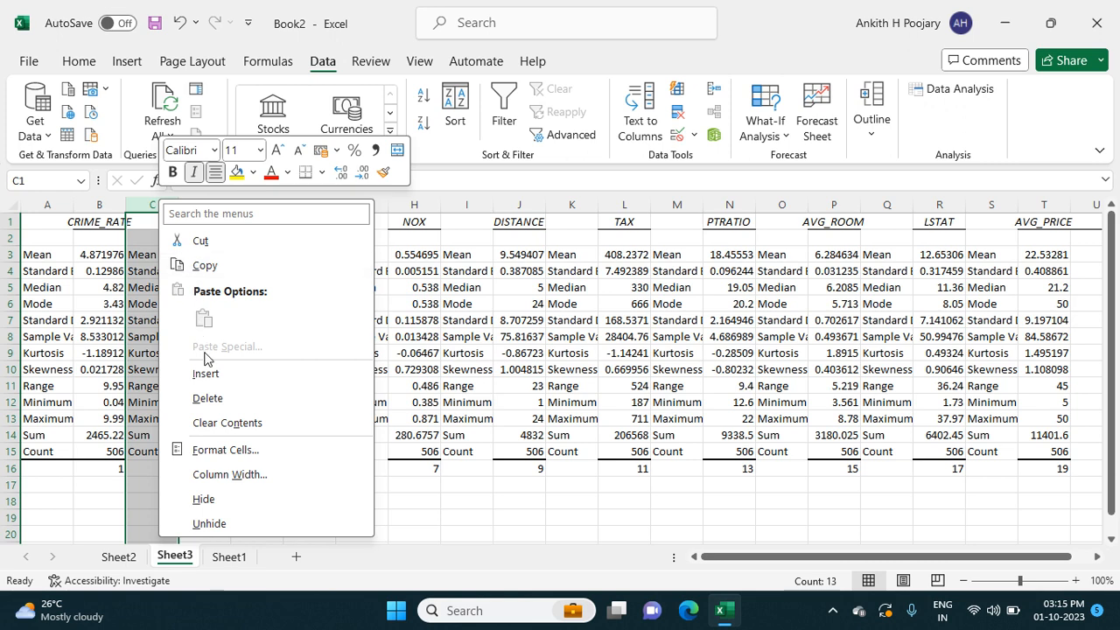
pyautogui.click(214, 400)
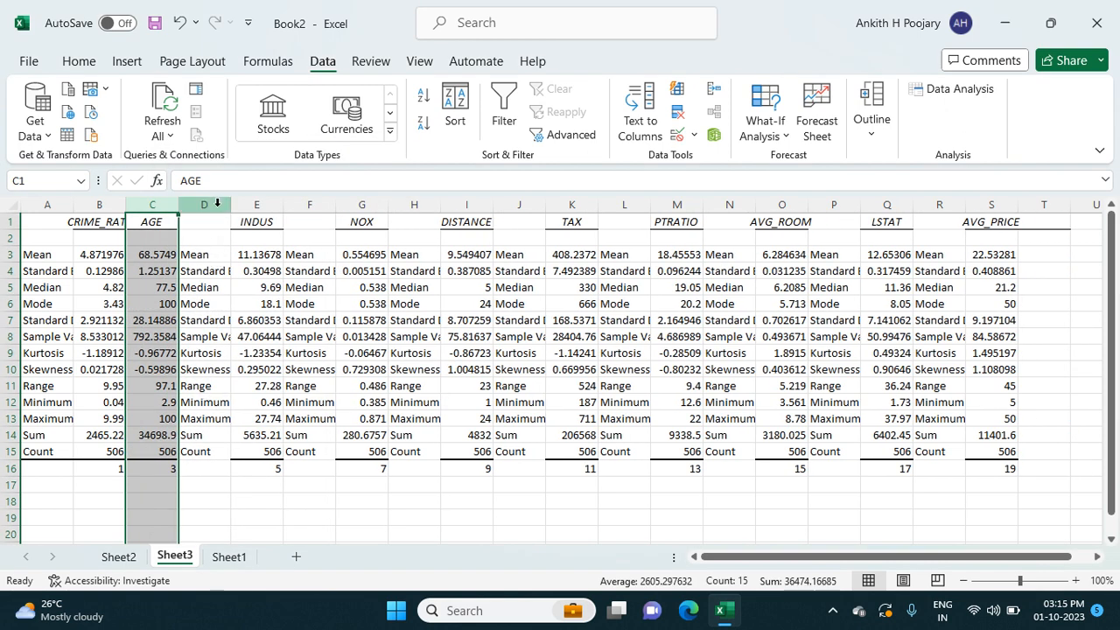
pyautogui.rightClick(215, 204)
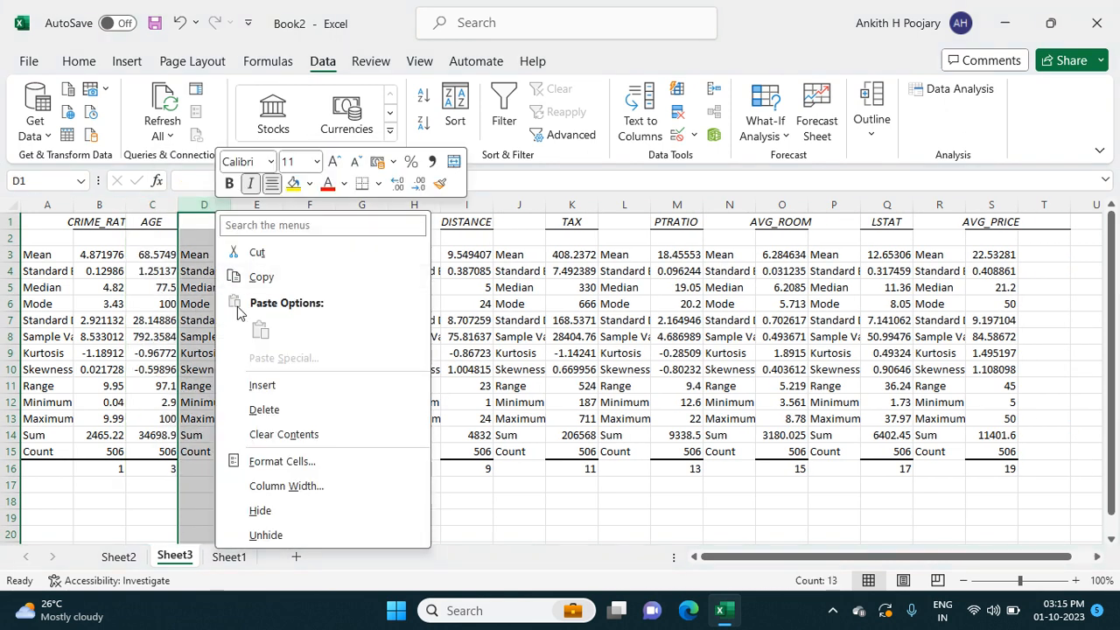
pyautogui.click(263, 410)
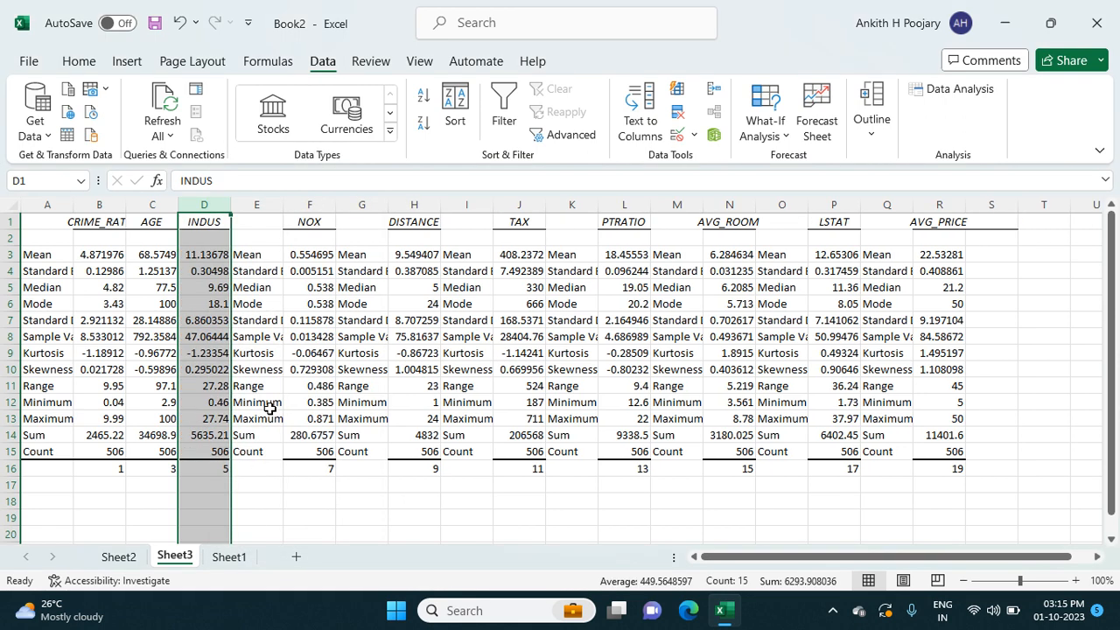
pyautogui.click(266, 205)
pyautogui.rightClick(267, 207)
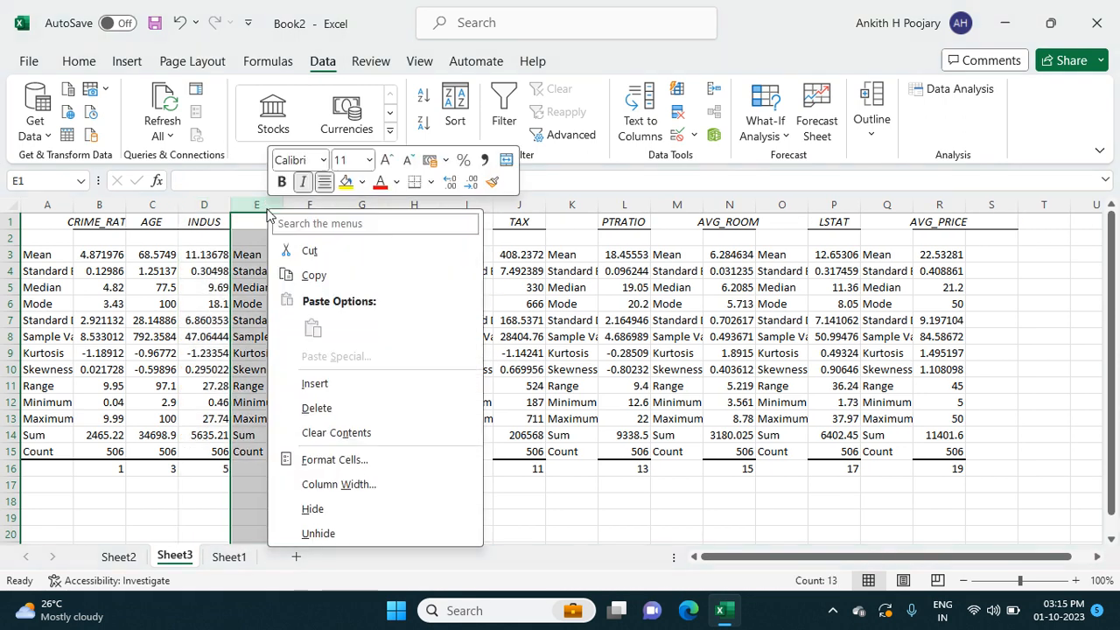
pyautogui.click(315, 410)
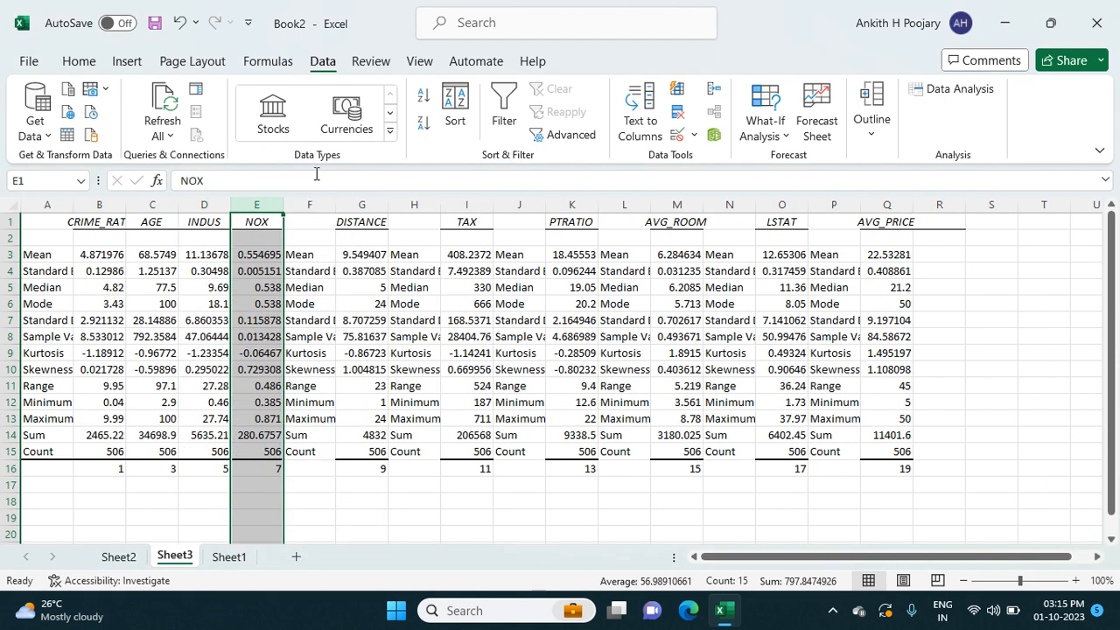
pyautogui.click(309, 205)
pyautogui.rightClick(311, 208)
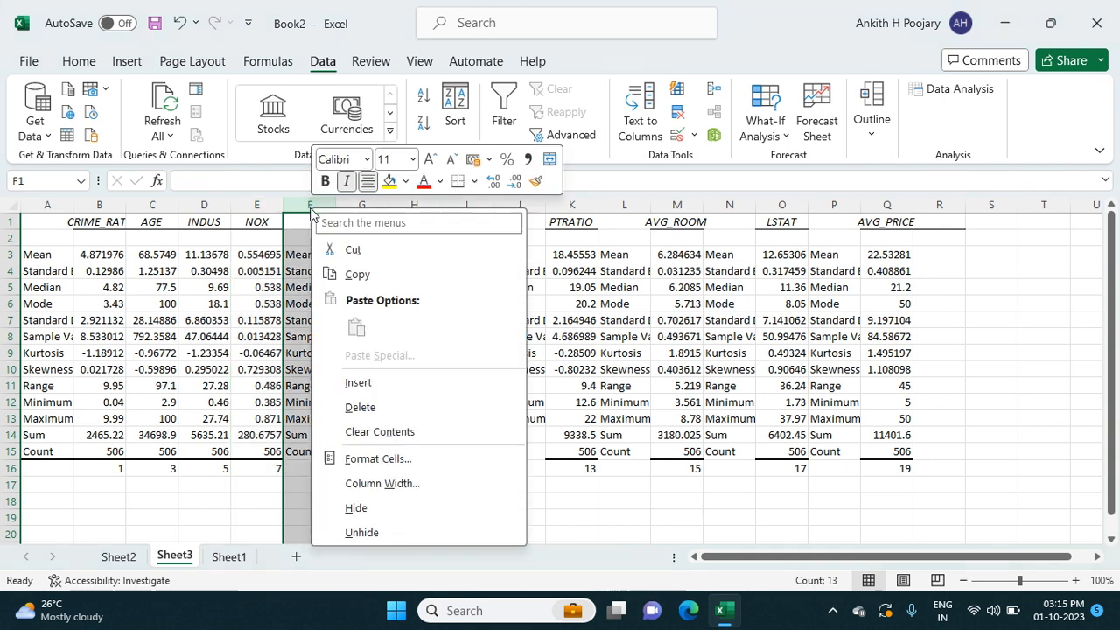
pyautogui.click(359, 408)
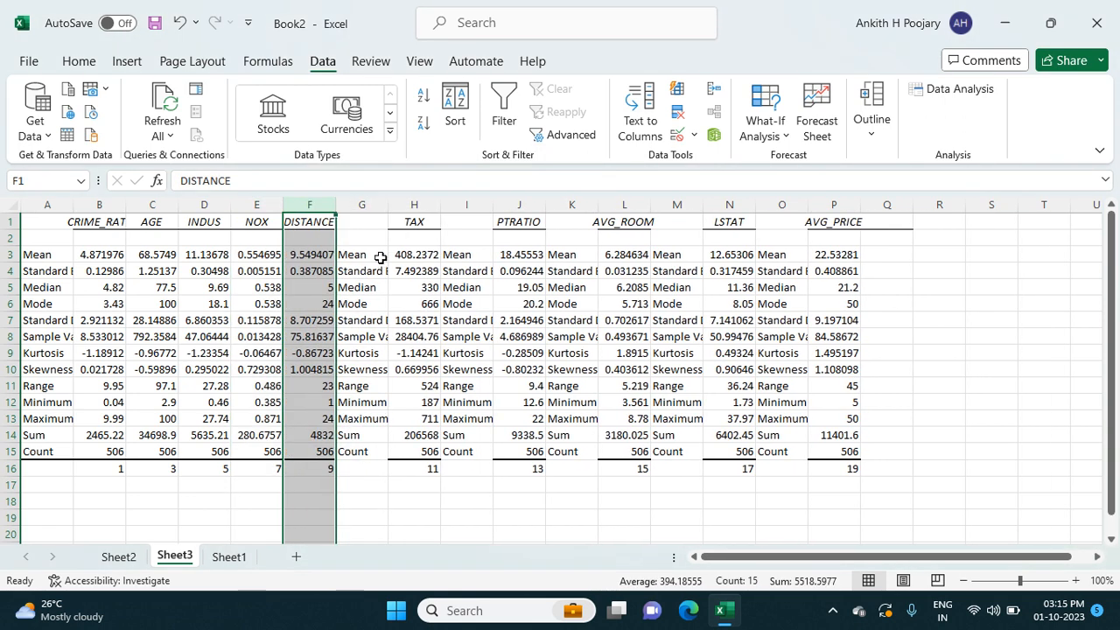
# Step: Delete the remaining repeated statistic-name columns following DISTANCE, TAX, PTRATIO, AVG_ROOM and LSTAT
pyautogui.click(372, 205)
pyautogui.rightClick(374, 209)
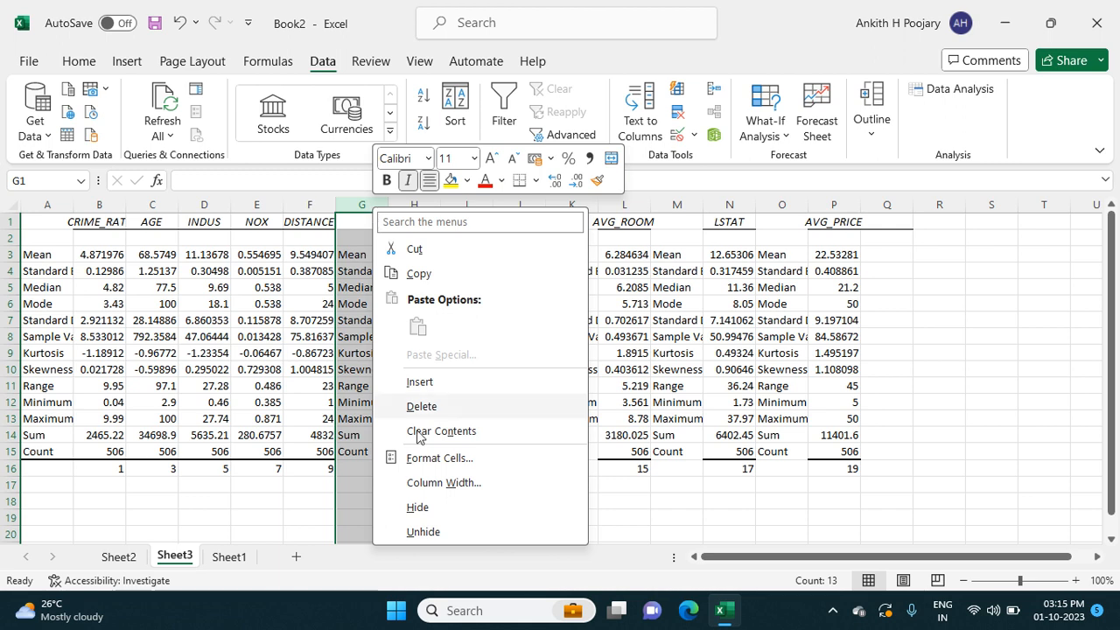
pyautogui.click(420, 406)
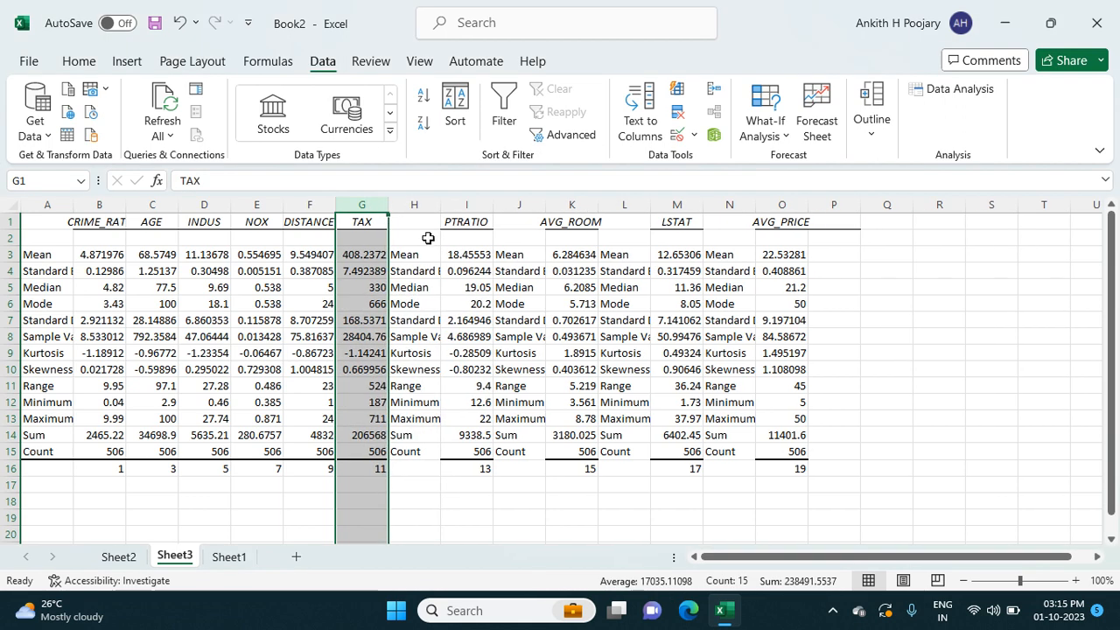
pyautogui.click(421, 204)
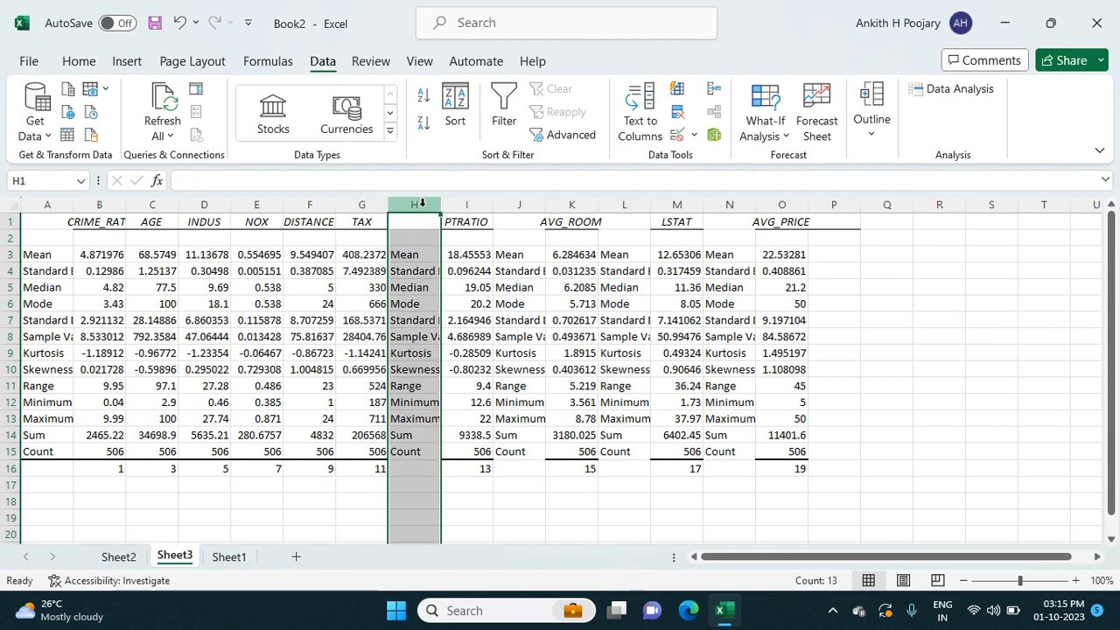
pyautogui.rightClick(422, 206)
pyautogui.click(470, 406)
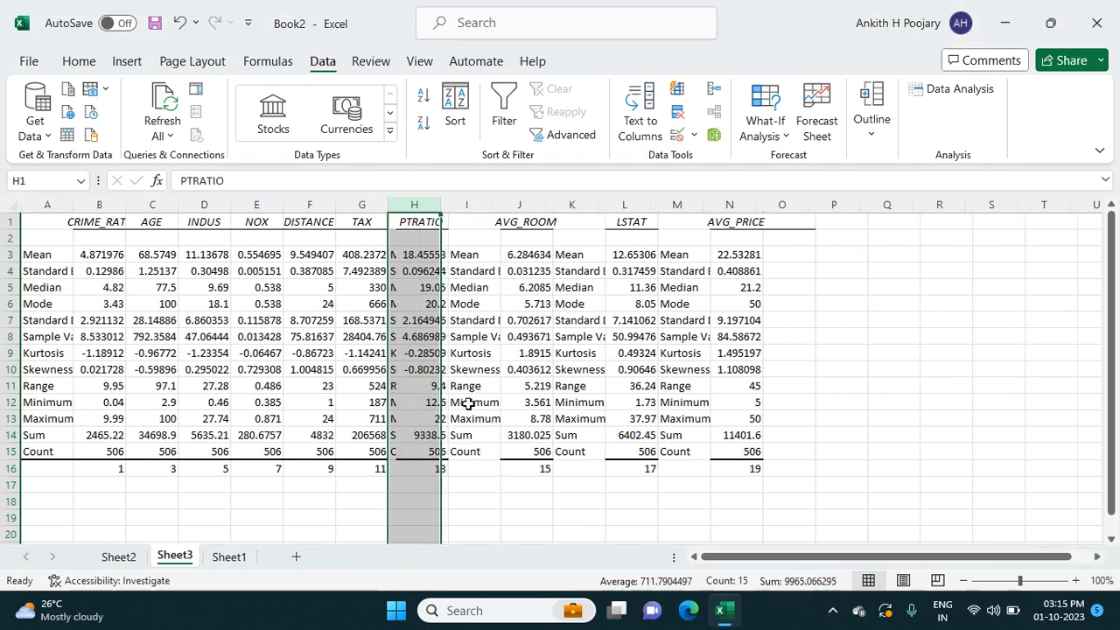
pyautogui.rightClick(472, 206)
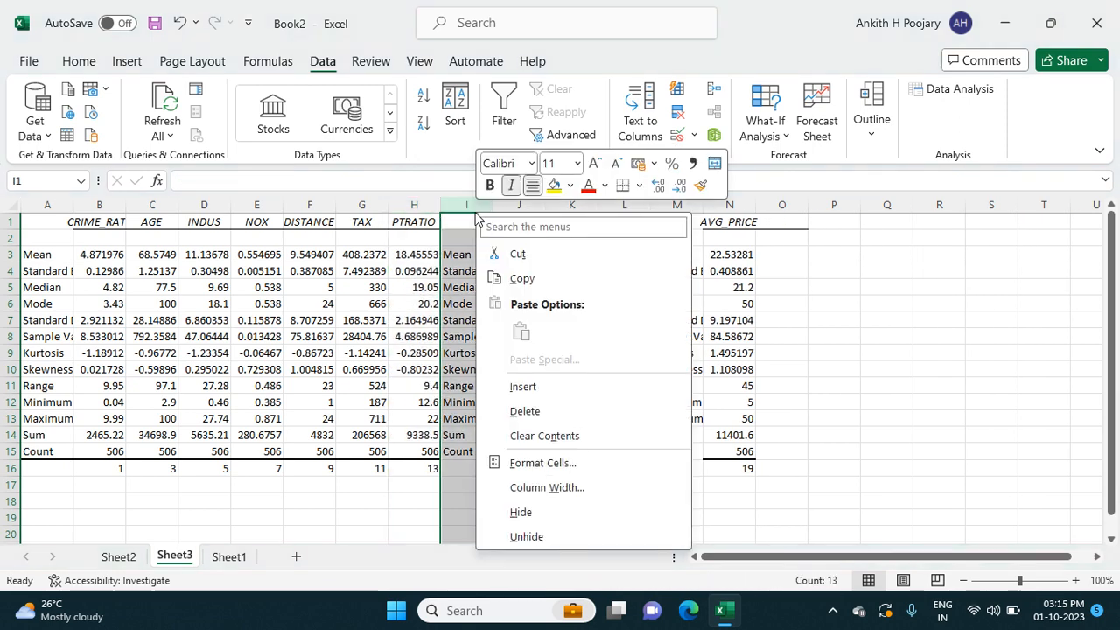
pyautogui.click(525, 412)
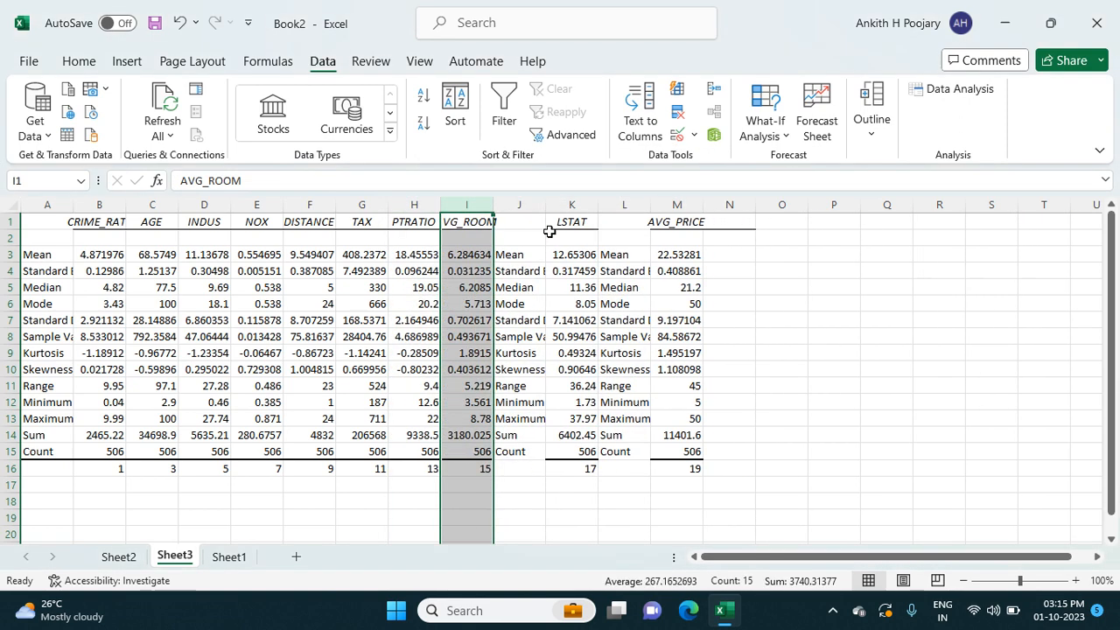
pyautogui.rightClick(531, 202)
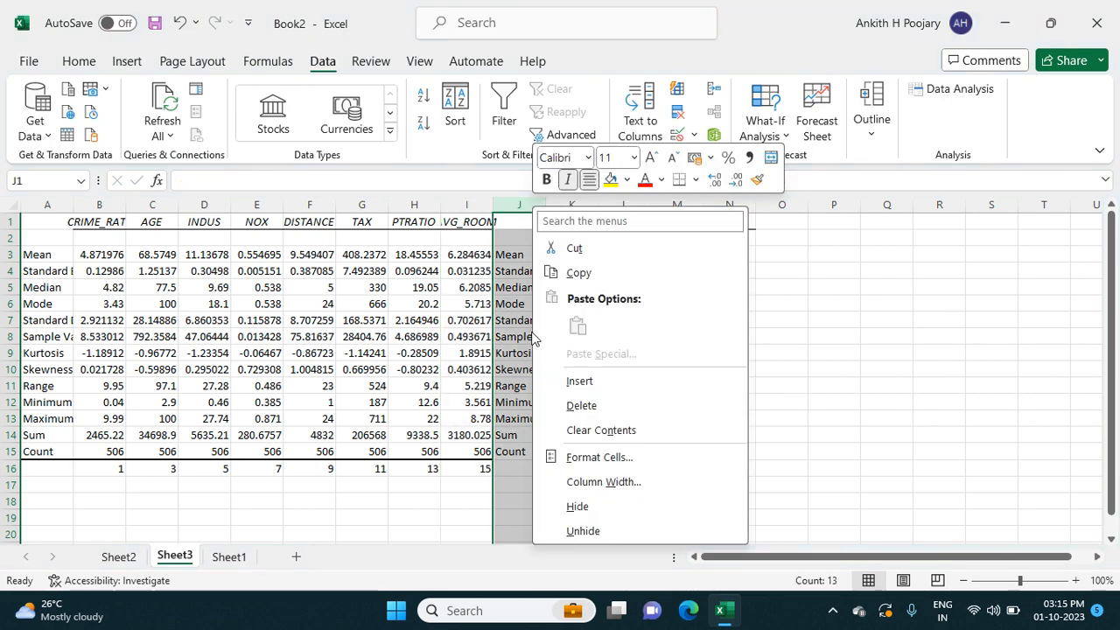
pyautogui.click(578, 407)
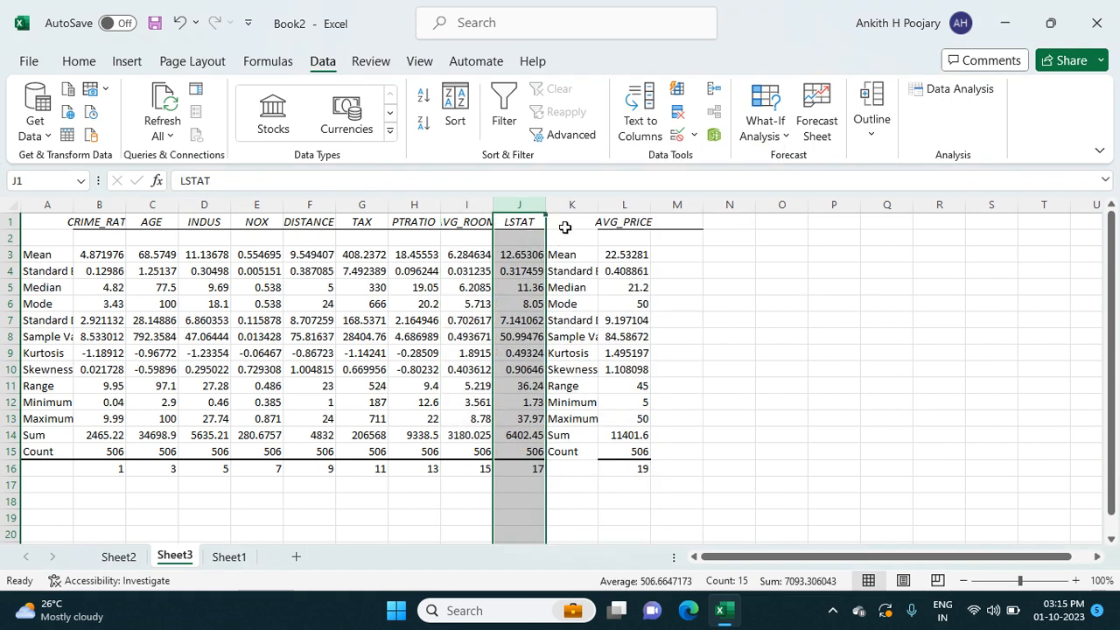
pyautogui.click(572, 203)
pyautogui.rightClick(572, 203)
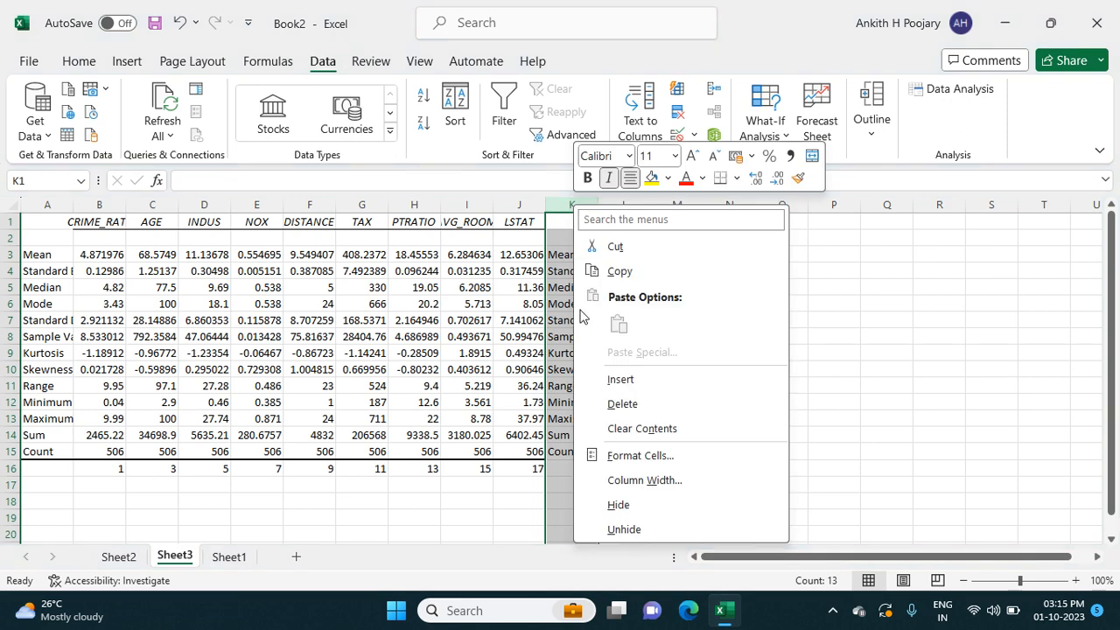
pyautogui.click(621, 404)
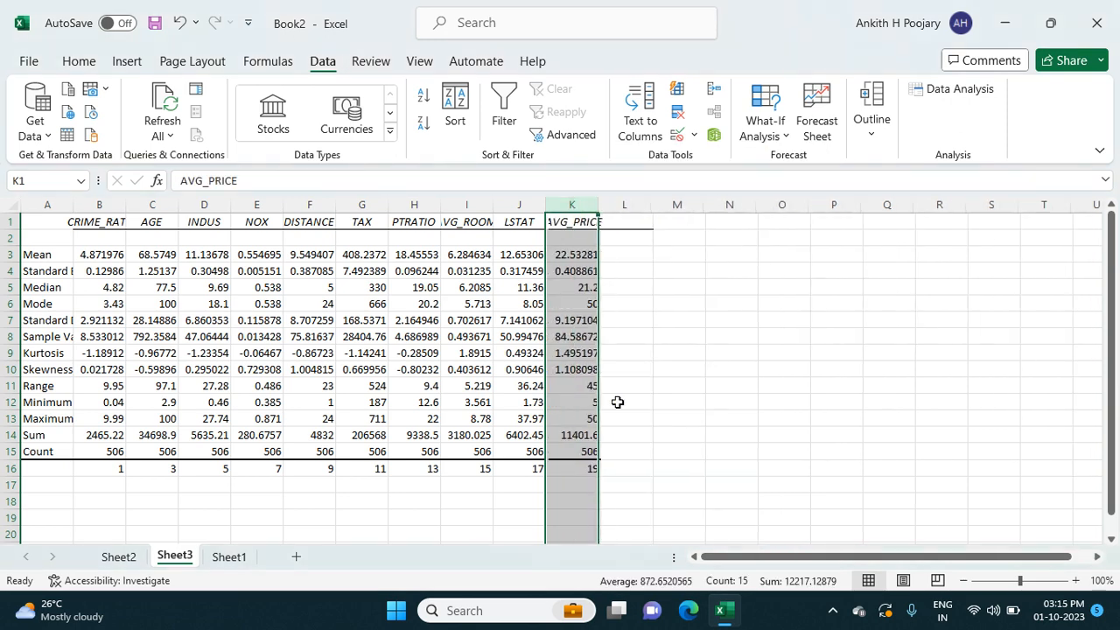
# Step: Select the whole output table and autofit its column widths
pyautogui.click(300, 315)
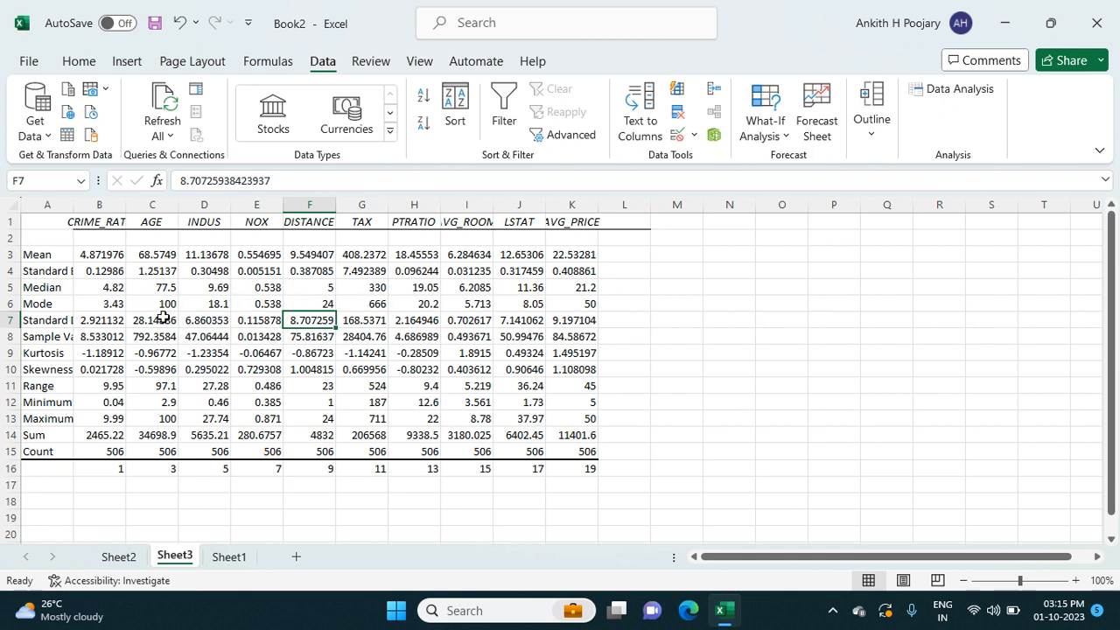
pyautogui.hotkey('ctrl', 'a')
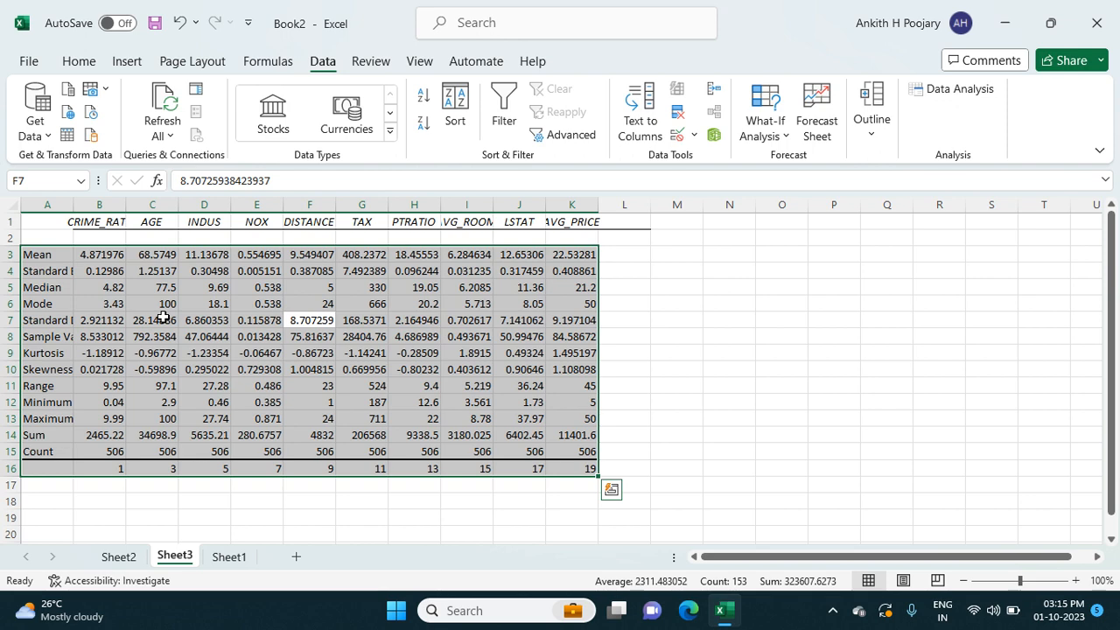
pyautogui.hotkey('alt', 'h')
pyautogui.press('o')
pyautogui.press('i')
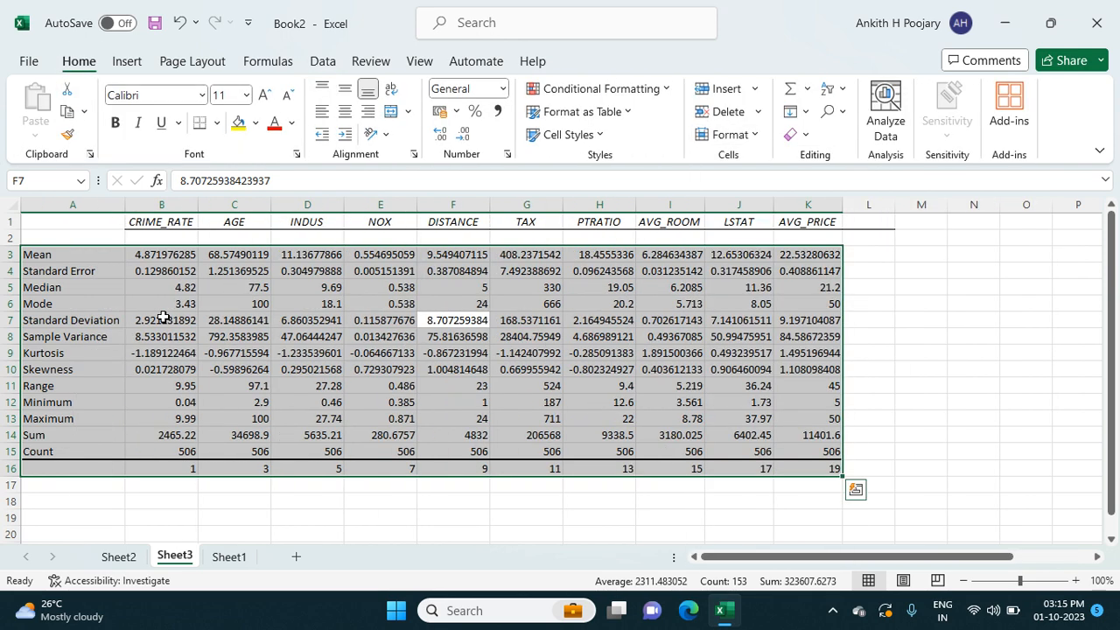
pyautogui.click(960, 384)
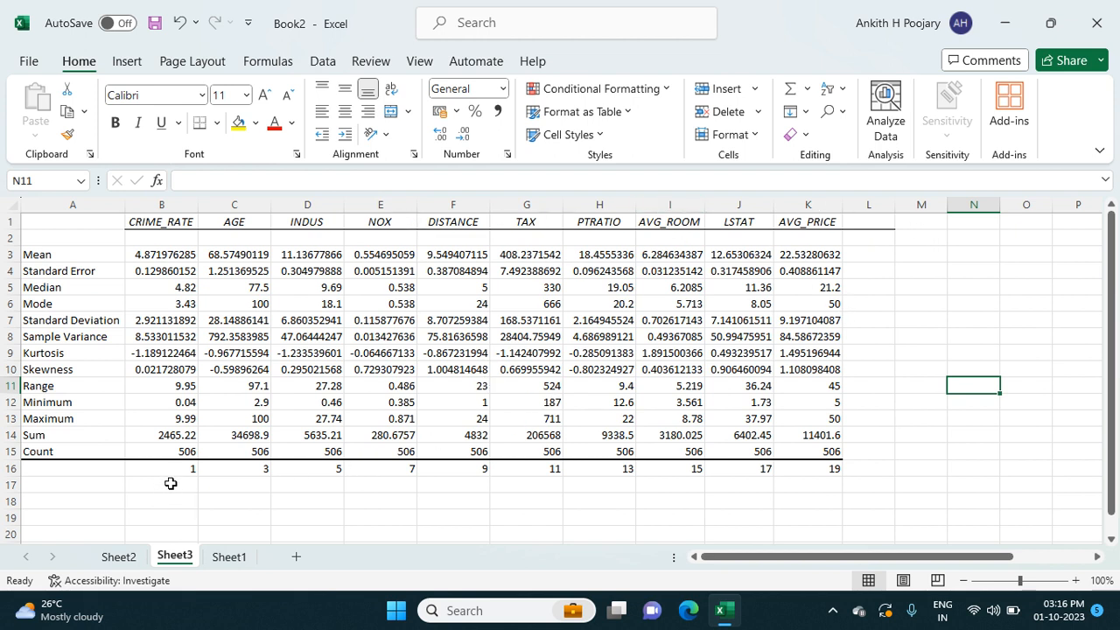
# Step: Clear the row of column numbers beneath the Count row
pyautogui.moveTo(175, 470); pyautogui.dragTo(836, 471)
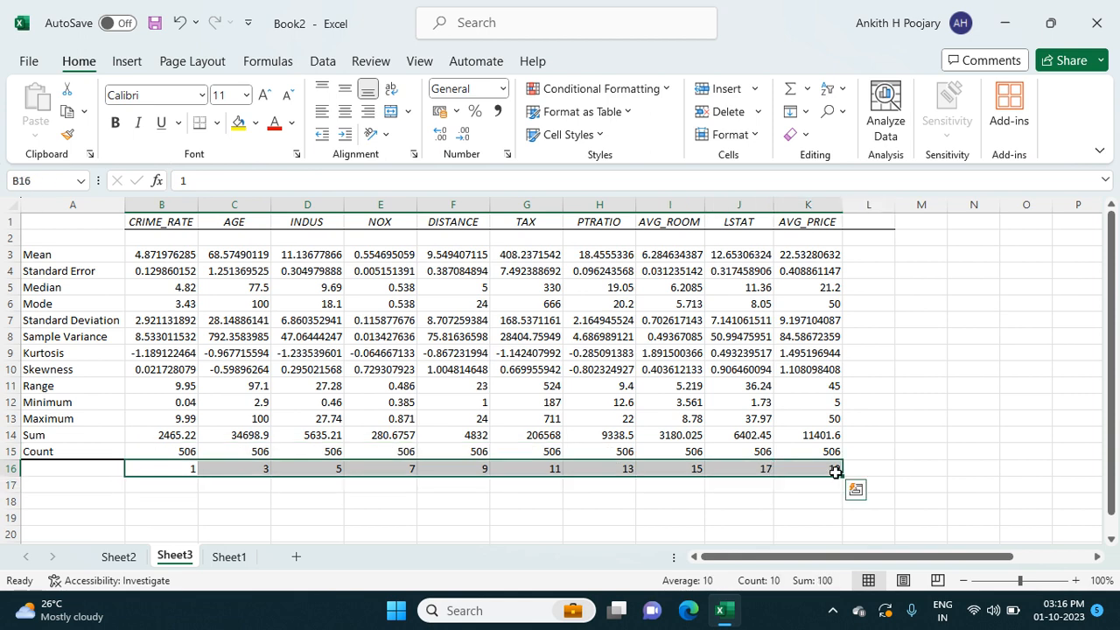
pyautogui.press('Delete')
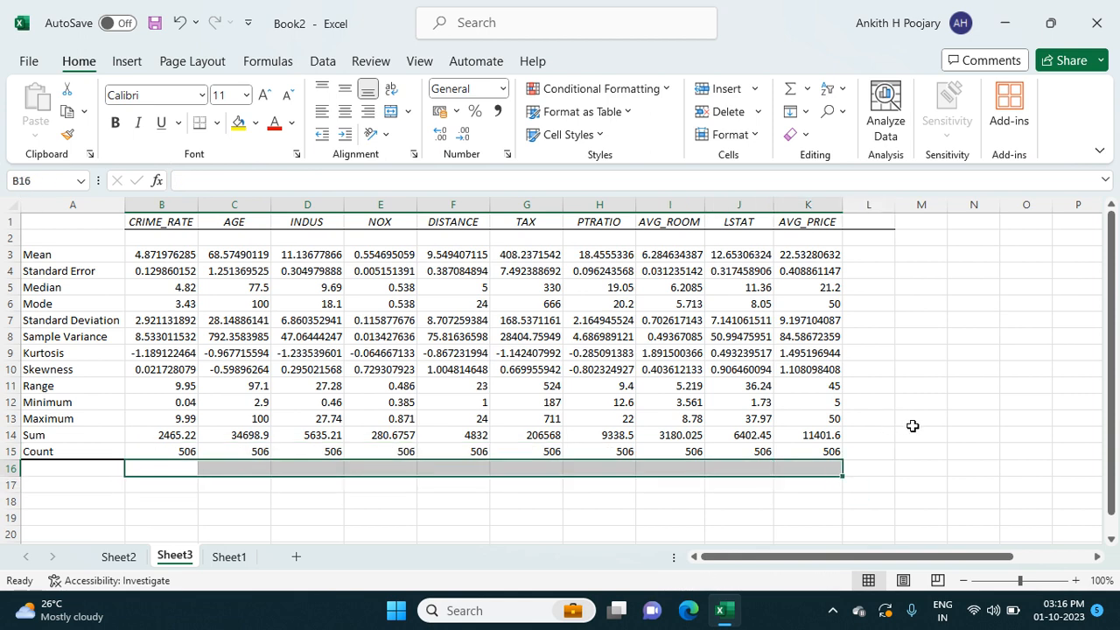